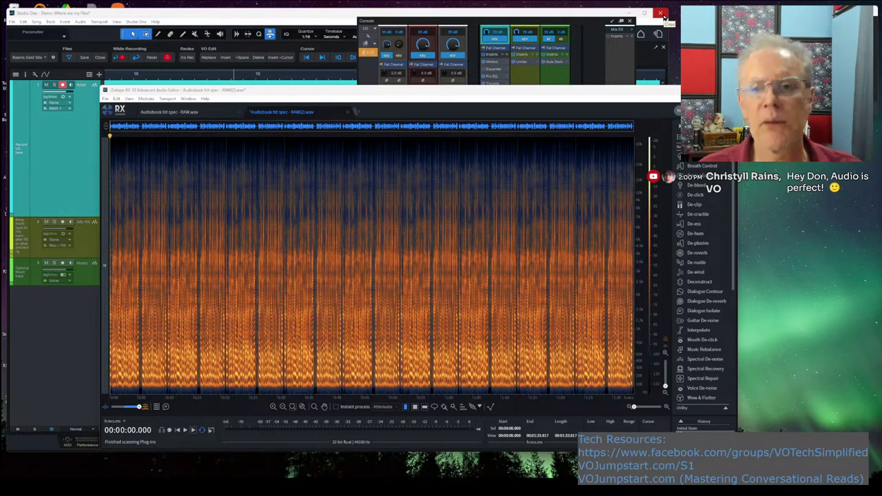
Step: Cancel closing the Studio One song so it stays open, and close the Console window
{"action": "left_click", "coordinate": [663, 14]}
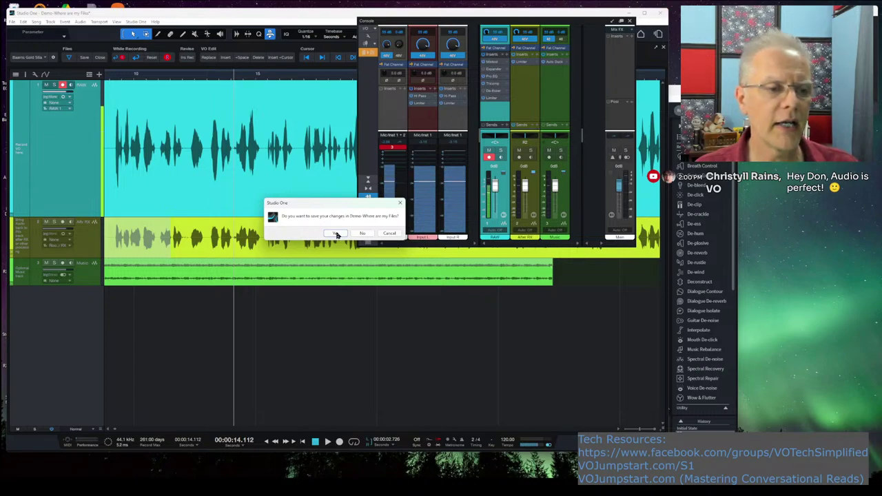
{"action": "left_click", "coordinate": [389, 233]}
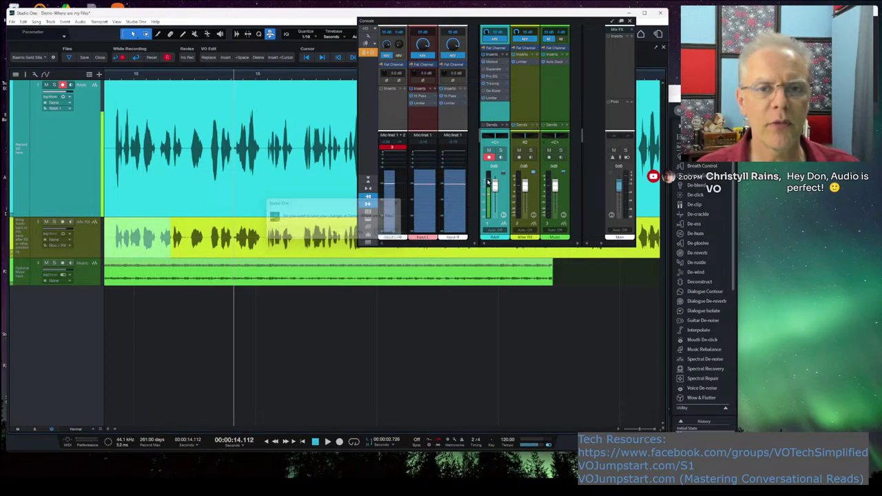
{"action": "left_click", "coordinate": [630, 22]}
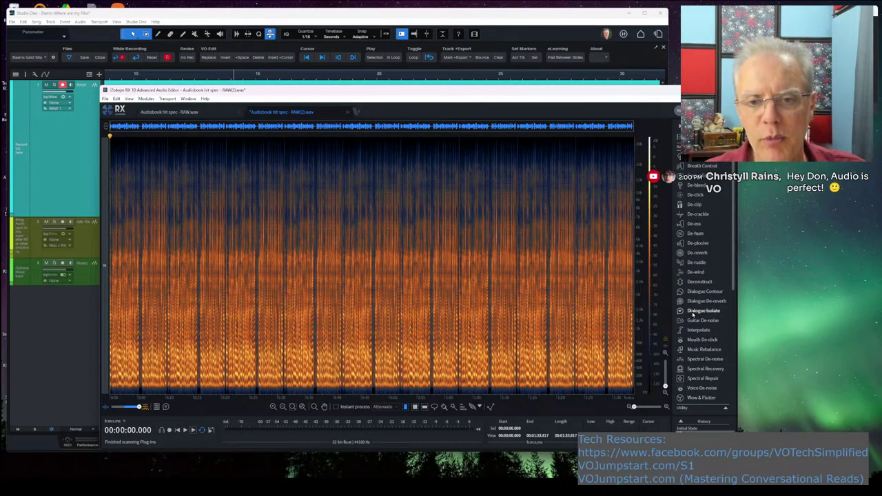
Step: Open the RX EQ module and enable Bands 1 through 6
{"action": "scroll", "coordinate": [700, 278], "scroll_direction": "down", "scroll_amount": 5}
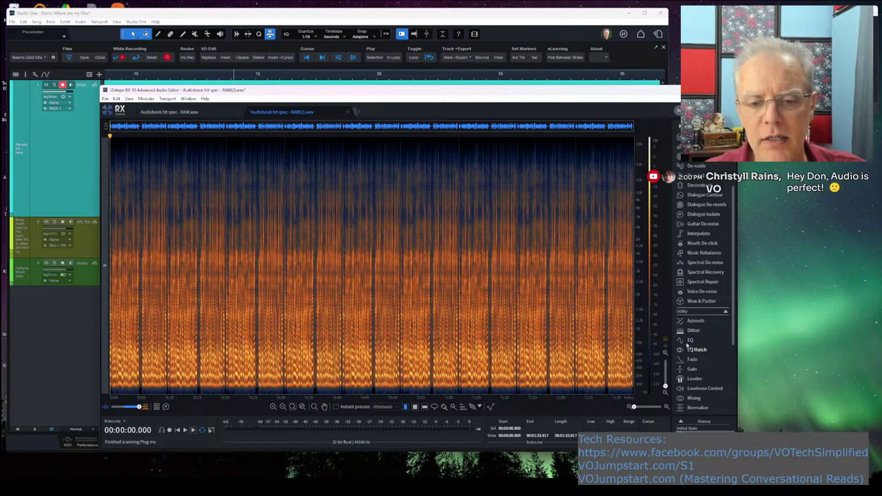
{"action": "left_click", "coordinate": [691, 339]}
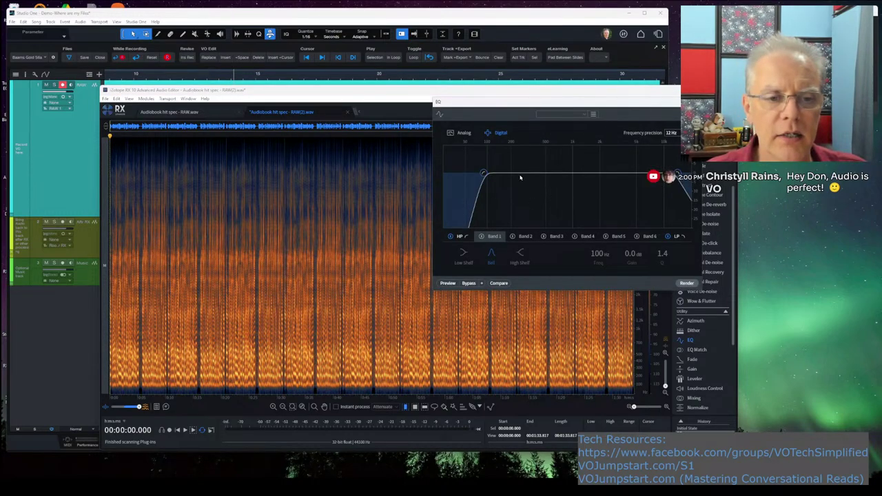
{"action": "left_click", "coordinate": [480, 237]}
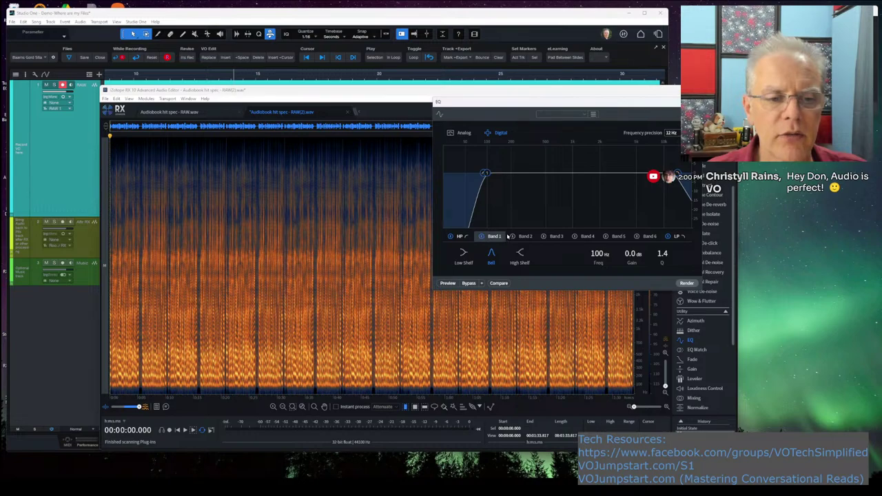
{"action": "left_click", "coordinate": [512, 237]}
{"action": "left_click", "coordinate": [543, 236]}
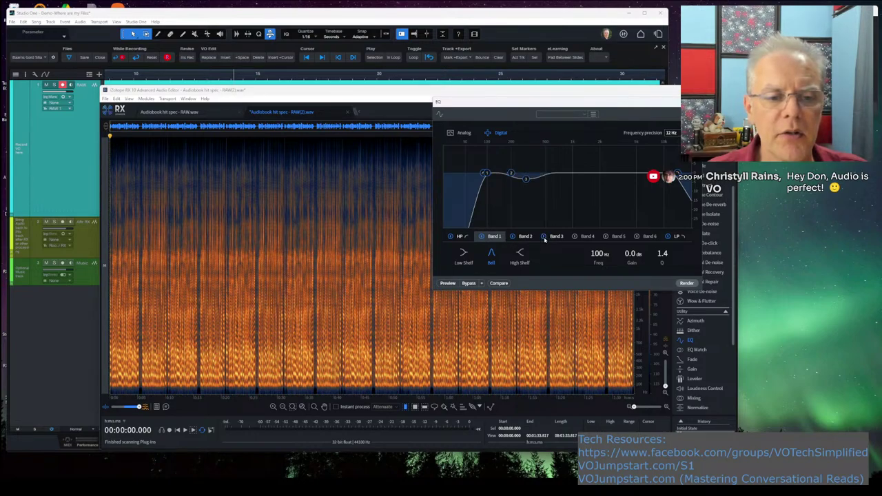
{"action": "left_click", "coordinate": [575, 236]}
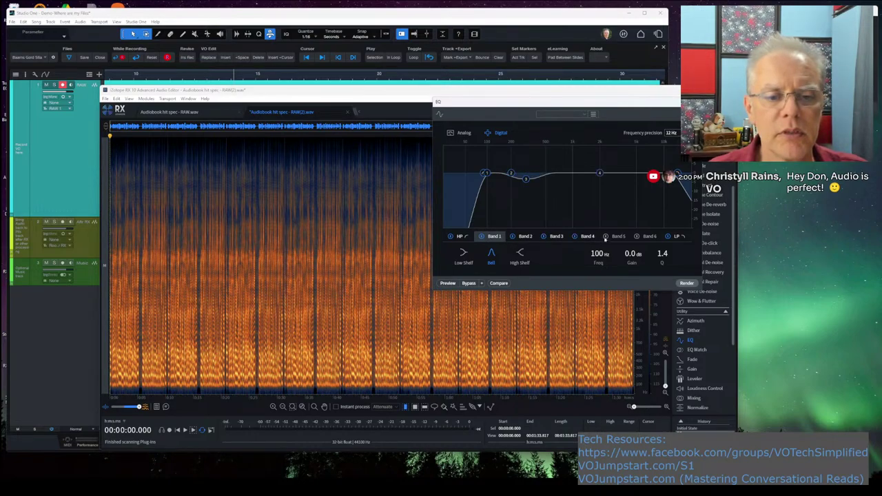
{"action": "left_click", "coordinate": [606, 236]}
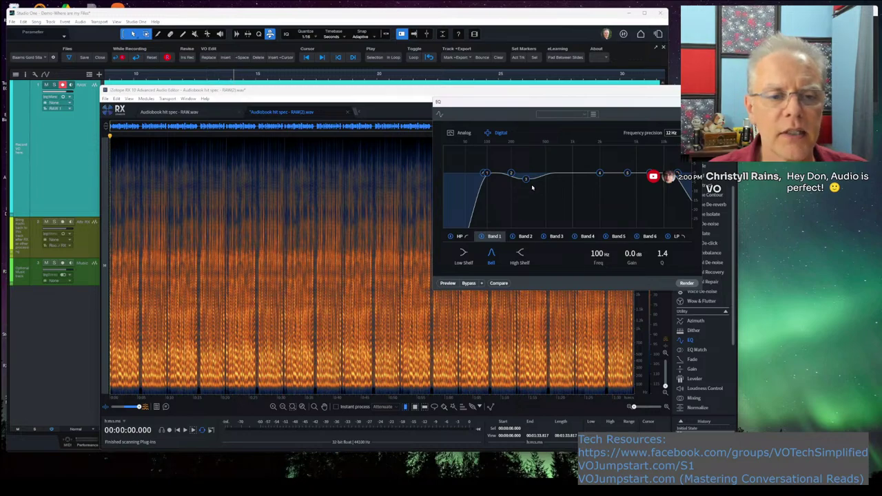
Step: Shape Bands 3 to 6 into narrow cuts: Band 3 about -15.4 dB at 306 Hz, Band 6 about -14.6 dB at 7313 Hz with Q 31
{"action": "left_click_drag", "start_coordinate": [526, 178], "coordinate": [529, 204]}
{"action": "scroll", "coordinate": [528, 200], "scroll_direction": "up", "scroll_amount": 15}
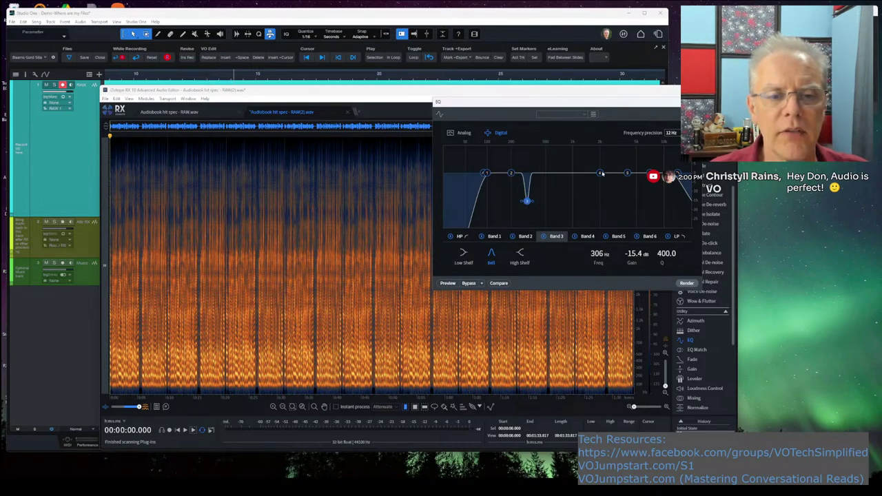
{"action": "left_click_drag", "start_coordinate": [602, 174], "coordinate": [651, 198]}
{"action": "scroll", "coordinate": [602, 197], "scroll_direction": "up", "scroll_amount": 15}
{"action": "scroll", "coordinate": [620, 198], "scroll_direction": "up", "scroll_amount": 15}
{"action": "scroll", "coordinate": [650, 199], "scroll_direction": "up", "scroll_amount": 8}
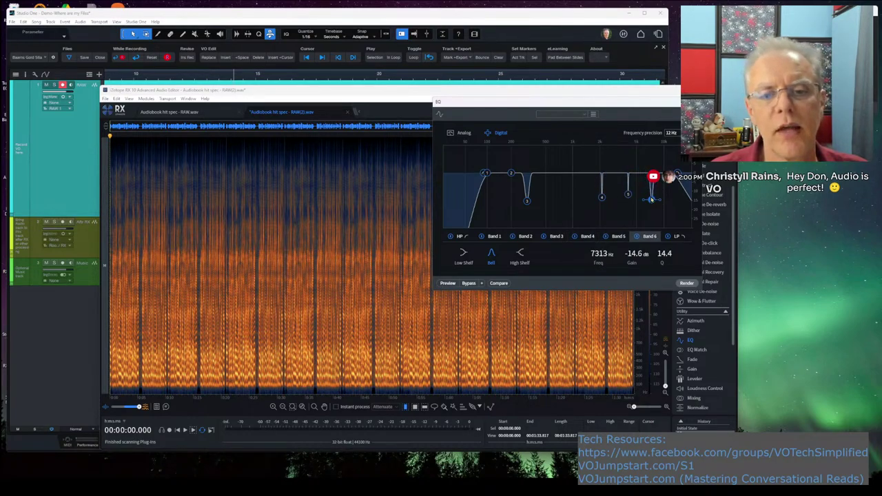
{"action": "scroll", "coordinate": [651, 198], "scroll_direction": "up", "scroll_amount": 3}
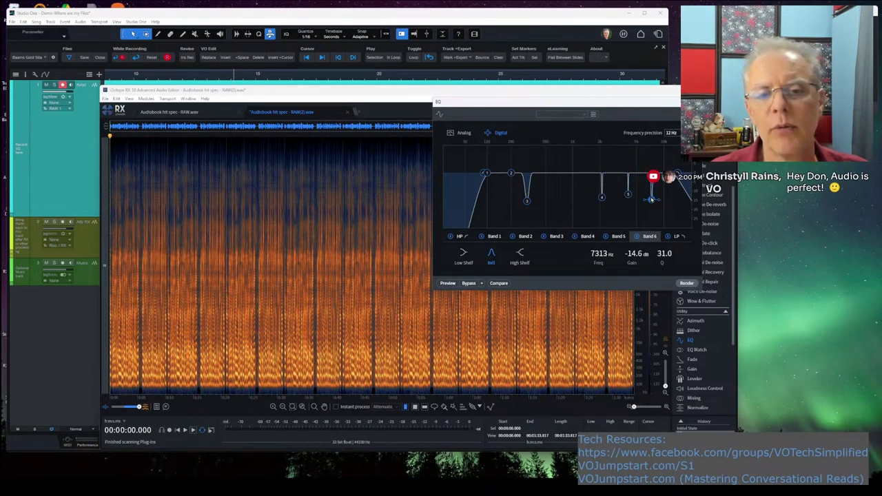
Step: Cut Band 2 about 13.9 dB at 200 Hz with Q 400, and move Band 3 to about 495 Hz and -11.8 dB
{"action": "left_click", "coordinate": [512, 176]}
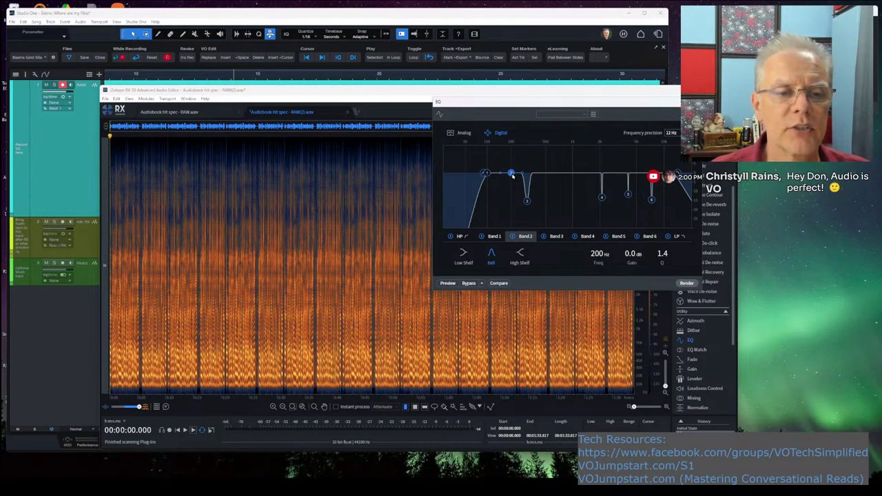
{"action": "left_click_drag", "start_coordinate": [512, 176], "coordinate": [513, 200]}
{"action": "scroll", "coordinate": [512, 201], "scroll_direction": "up", "scroll_amount": 10}
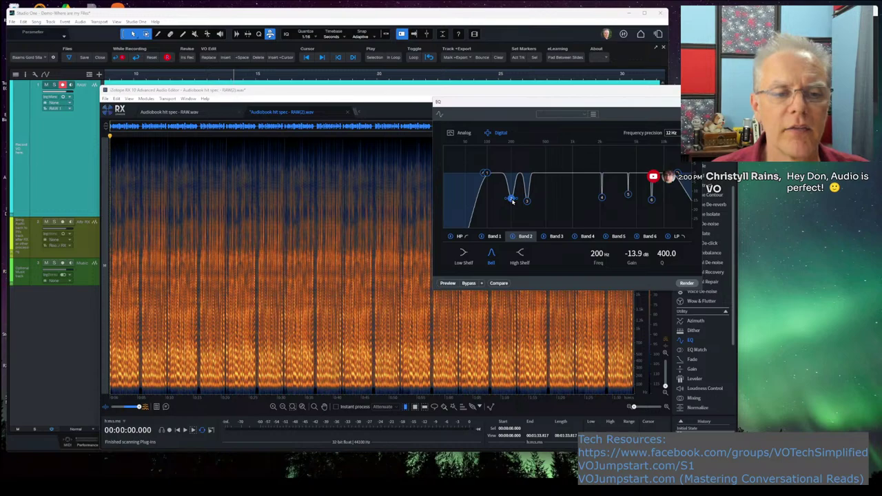
{"action": "left_click_drag", "start_coordinate": [526, 199], "coordinate": [547, 194]}
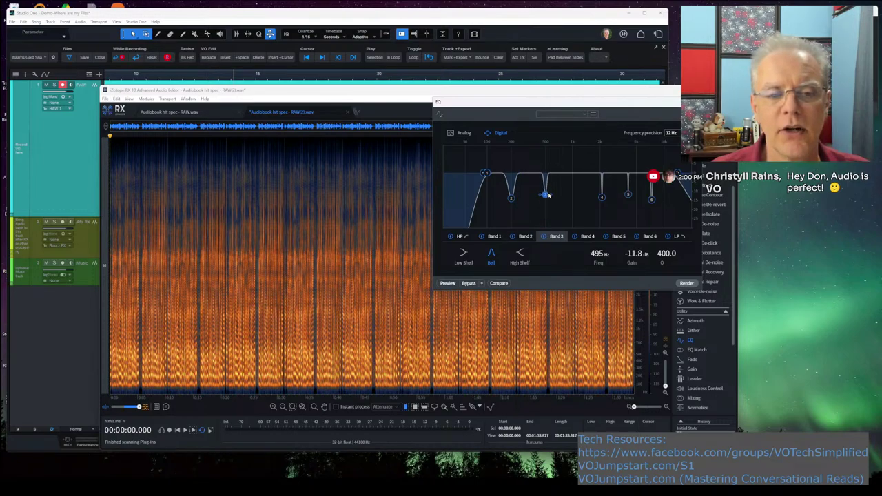
Step: Move the EQ window clear of the webcam area and raise Band 2 to a boost of about 13.9 dB at 200 Hz
{"action": "left_click_drag", "start_coordinate": [584, 108], "coordinate": [430, 97]}
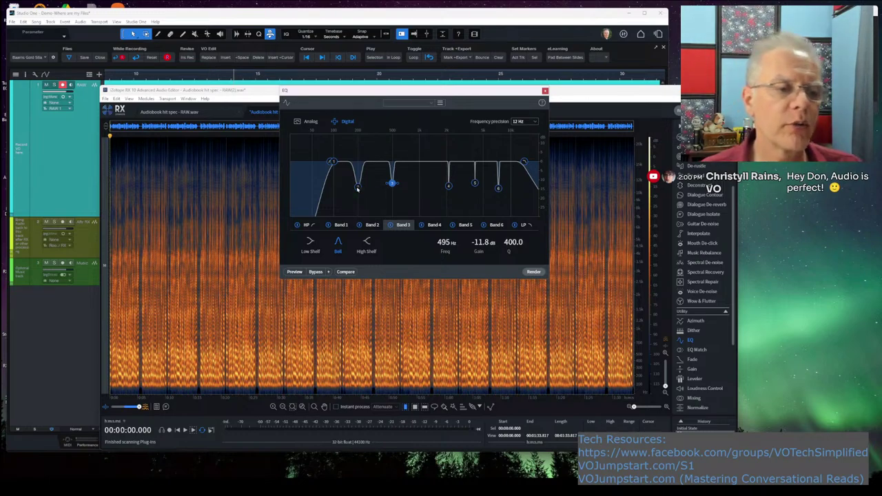
{"action": "left_click_drag", "start_coordinate": [358, 186], "coordinate": [357, 137]}
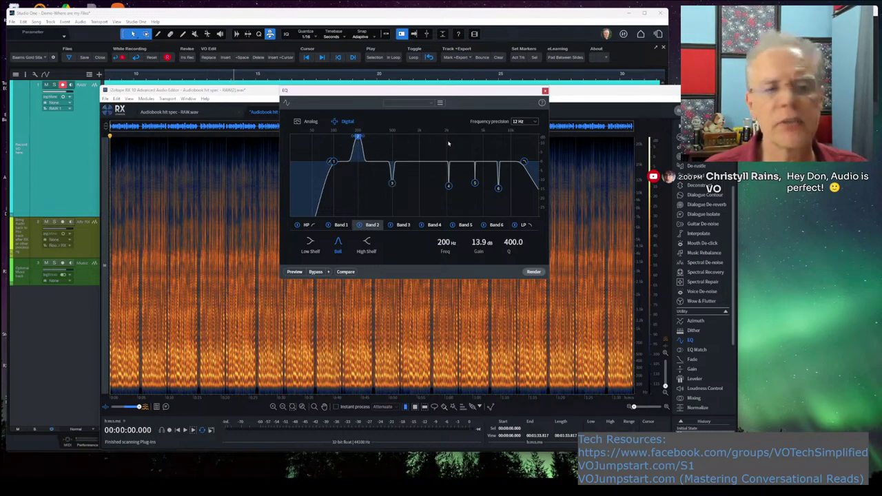
{"action": "scroll", "coordinate": [542, 167], "scroll_direction": "down", "scroll_amount": 1}
{"action": "scroll", "coordinate": [541, 166], "scroll_direction": "down", "scroll_amount": 3}
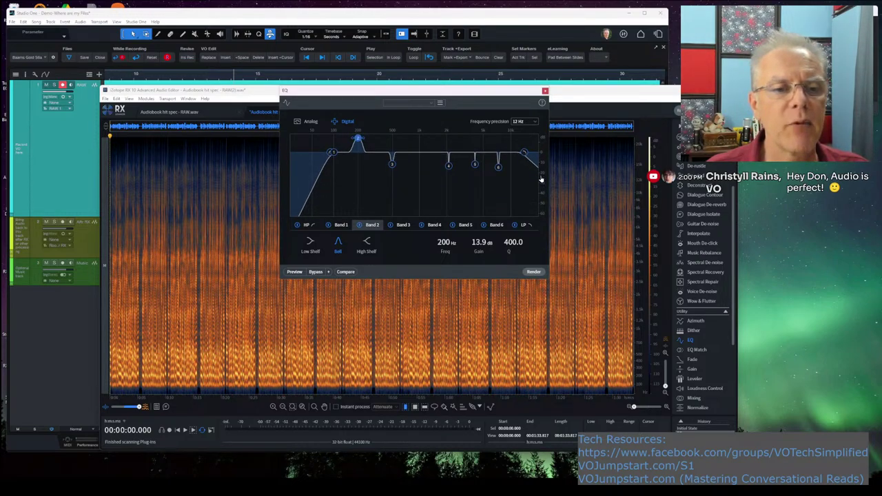
{"action": "scroll", "coordinate": [541, 179], "scroll_direction": "up", "scroll_amount": 2}
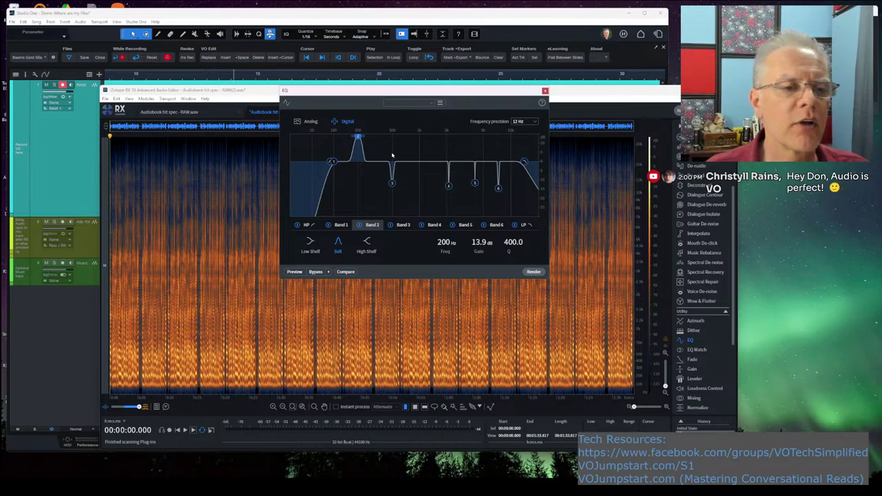
Step: Sweep Band 2's narrow boost up to about 3024 Hz and back to 236 Hz at 12 dB, trying Q values of 40 and 400
{"action": "left_click_drag", "start_coordinate": [358, 139], "coordinate": [459, 142]}
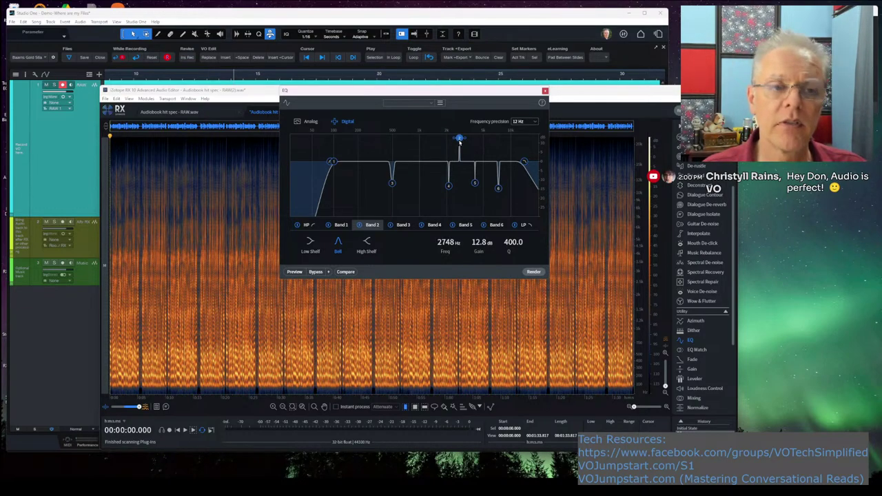
{"action": "mouse_move", "coordinate": [460, 140]}
{"action": "left_mouse_down"}
{"action": "mouse_move", "coordinate": [461, 204]}
{"action": "mouse_move", "coordinate": [464, 143]}
{"action": "left_mouse_up"}
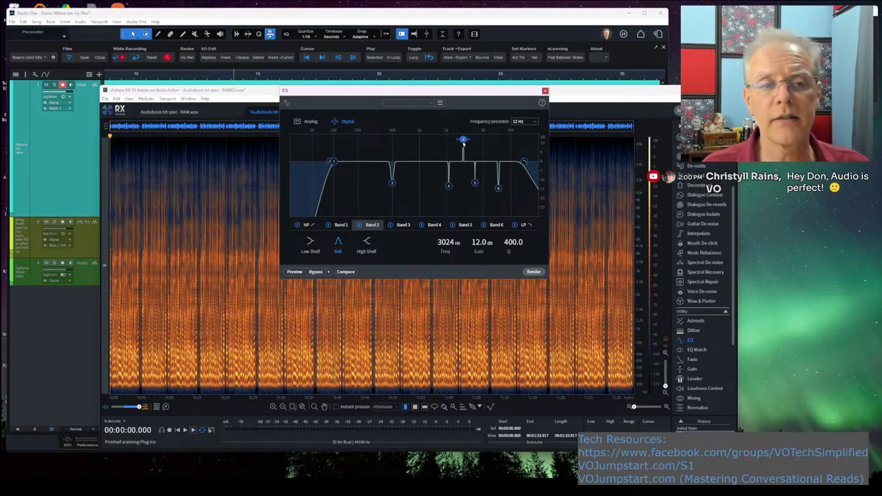
{"action": "scroll", "coordinate": [463, 142], "scroll_direction": "down", "scroll_amount": 3}
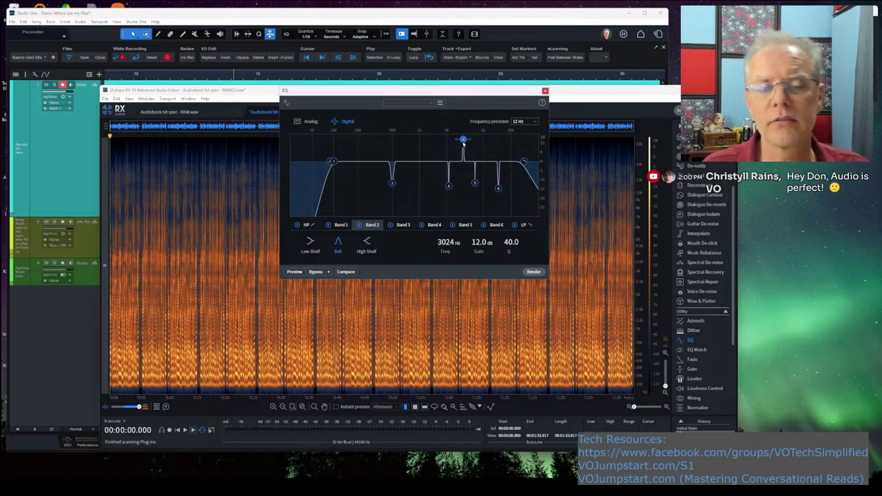
{"action": "left_click_drag", "start_coordinate": [463, 143], "coordinate": [365, 142]}
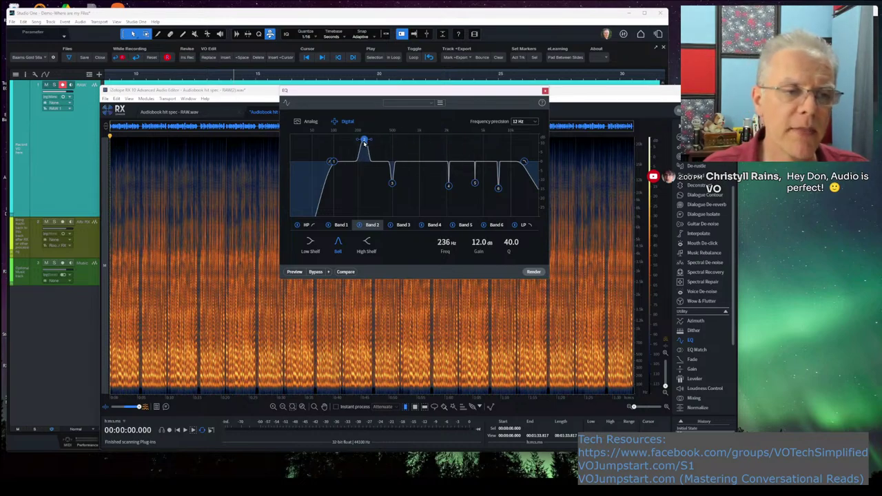
{"action": "scroll", "coordinate": [364, 142], "scroll_direction": "up", "scroll_amount": 3}
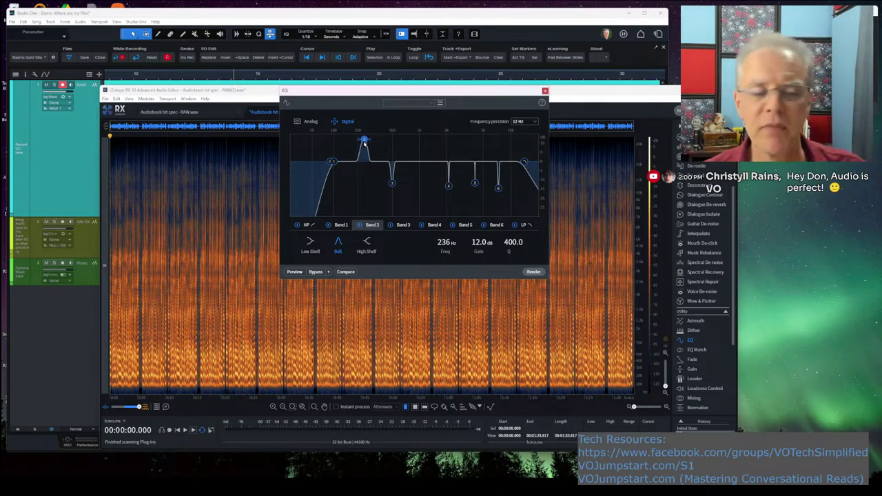
Step: Sweep Band 2 through the upper frequencies with Q 130, placing it at about 4870 Hz with a 12.8 dB boost
{"action": "left_click_drag", "start_coordinate": [365, 142], "coordinate": [486, 140]}
{"action": "scroll", "coordinate": [487, 140], "scroll_direction": "down", "scroll_amount": 3}
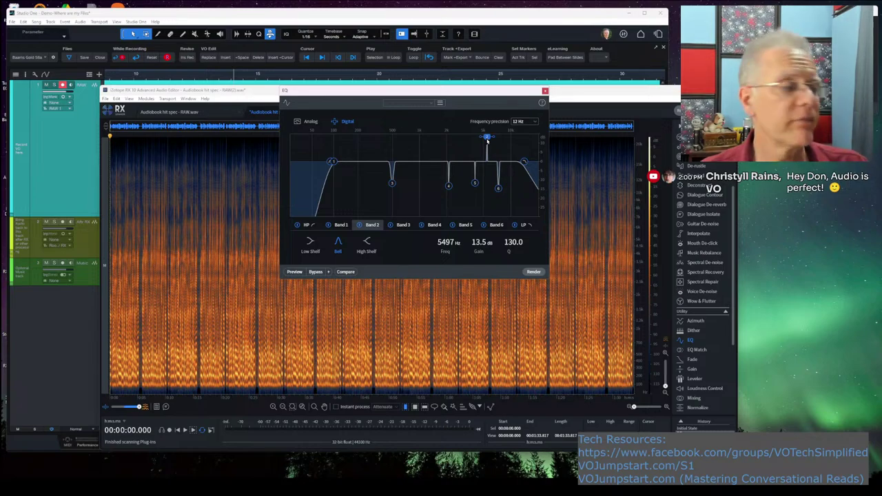
{"action": "left_click_drag", "start_coordinate": [486, 139], "coordinate": [491, 147]}
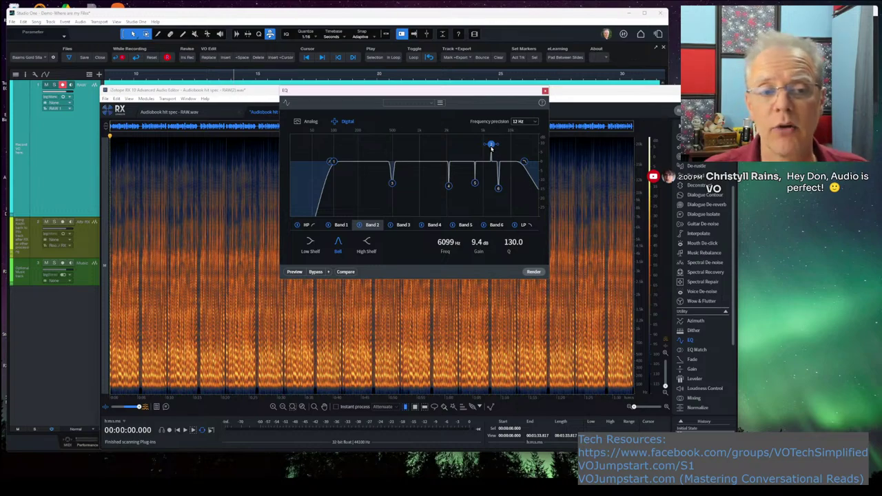
{"action": "mouse_move", "coordinate": [491, 148]}
{"action": "left_mouse_down"}
{"action": "mouse_move", "coordinate": [350, 138]}
{"action": "mouse_move", "coordinate": [495, 140]}
{"action": "mouse_move", "coordinate": [482, 142]}
{"action": "left_mouse_up"}
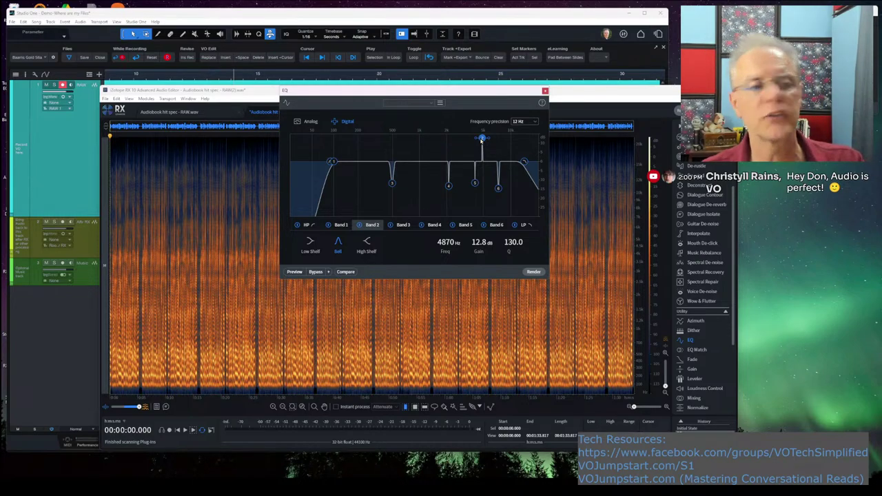
Step: Switch to Studio One, show the Console and insert a Pro EQ on the After FX channel
{"action": "left_click", "coordinate": [360, 31]}
{"action": "key", "text": "F3"}
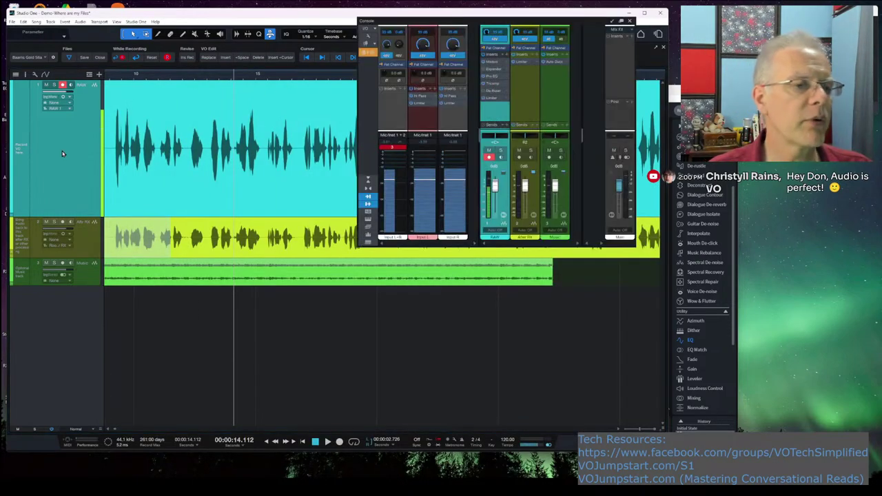
{"action": "right_click", "coordinate": [522, 74]}
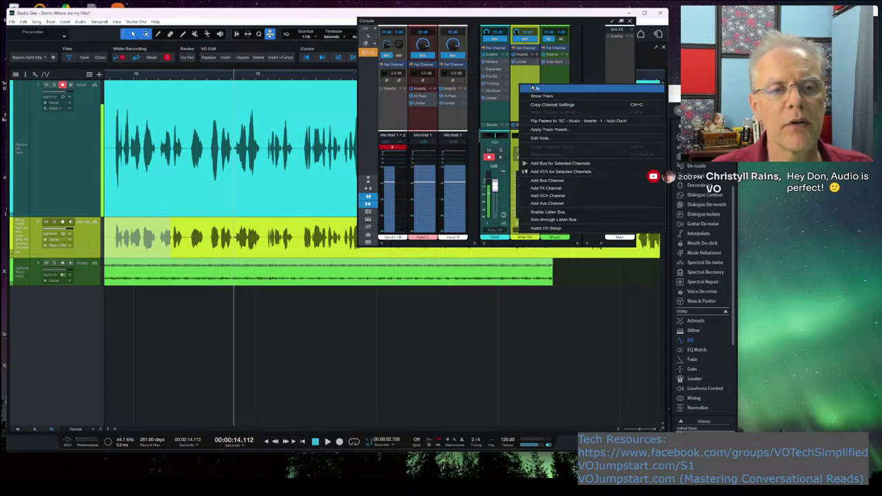
{"action": "left_click", "coordinate": [522, 74]}
{"action": "left_click", "coordinate": [538, 55]}
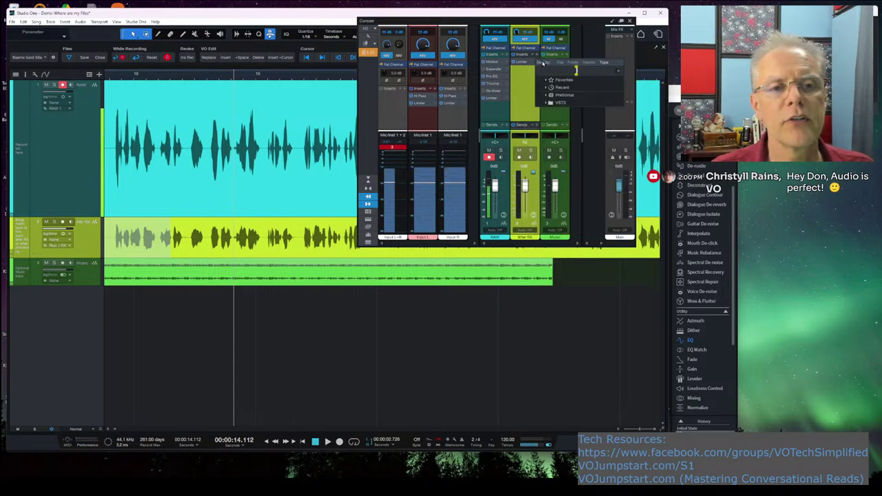
{"action": "type", "text": "pro"}
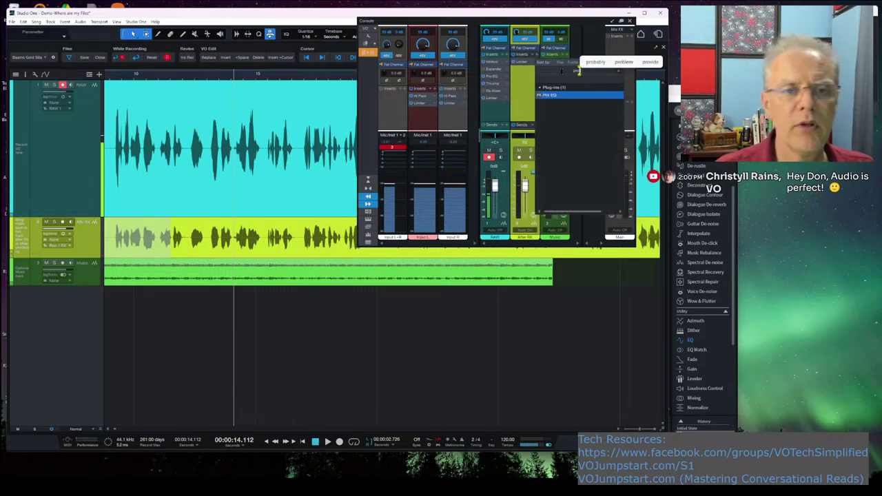
{"action": "key", "text": "Return"}
Step: Open the After FX channel's Pro EQ and shape its LF band into a boost of about 17.5 dB at 163 Hz with Q 24
{"action": "left_click", "coordinate": [555, 93]}
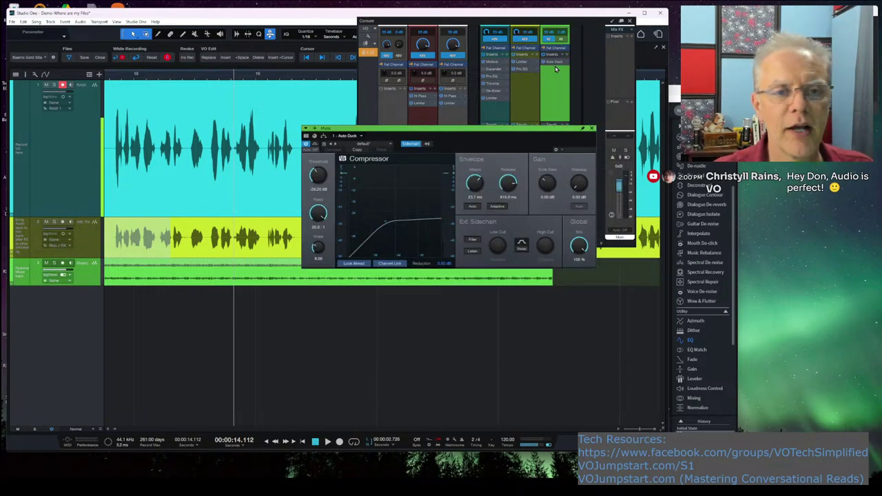
{"action": "left_click", "coordinate": [592, 129]}
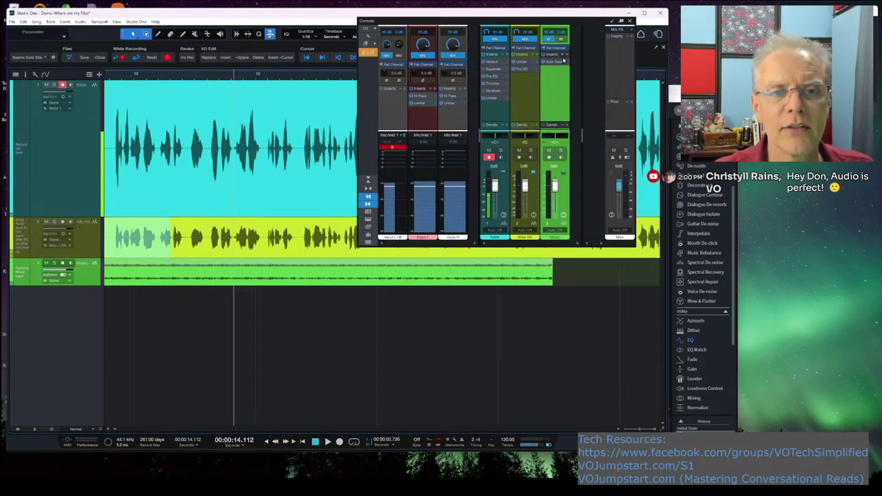
{"action": "left_click", "coordinate": [520, 68]}
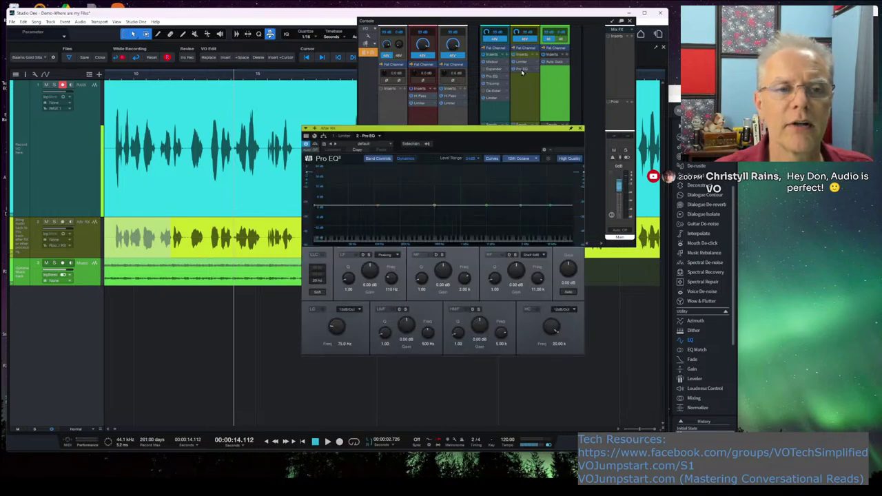
{"action": "left_click_drag", "start_coordinate": [377, 205], "coordinate": [393, 177]}
{"action": "scroll", "coordinate": [384, 177], "scroll_direction": "up", "scroll_amount": 10}
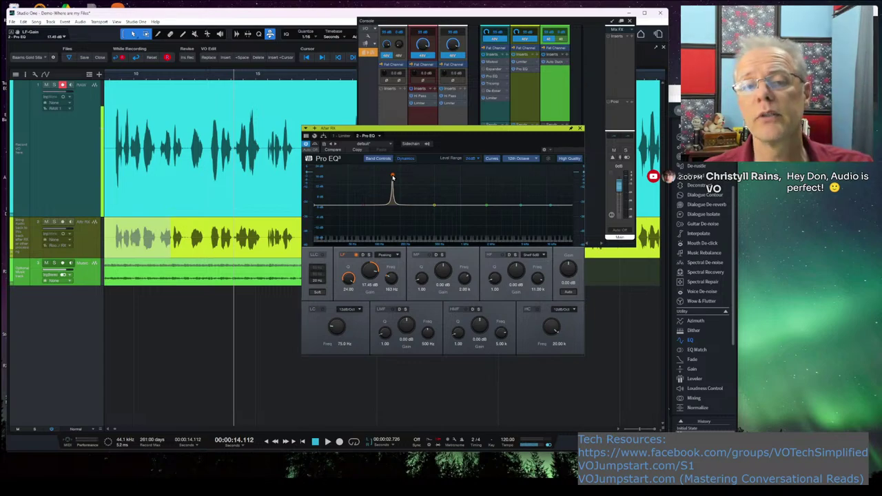
Step: Sweep the LF band's narrow boost up to about 5.8 kHz at 22 dB, then deactivate the band
{"action": "left_click_drag", "start_coordinate": [391, 177], "coordinate": [522, 181]}
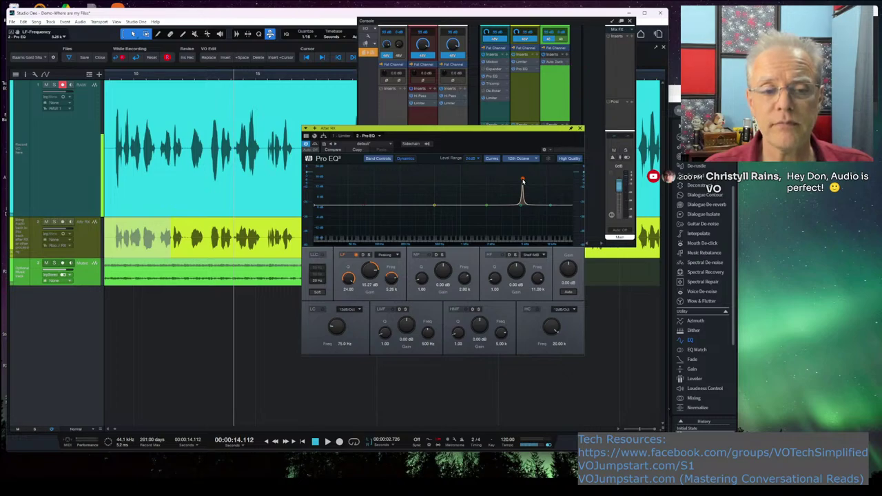
{"action": "left_click_drag", "start_coordinate": [492, 133], "coordinate": [435, 109]}
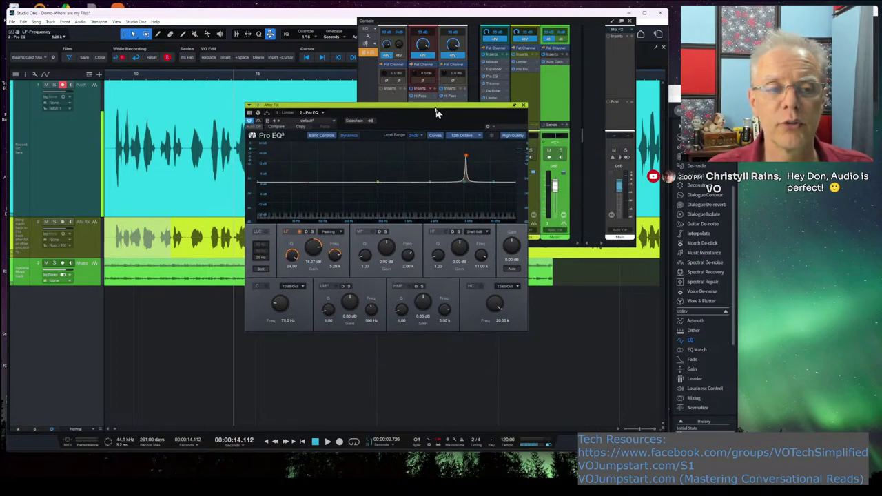
{"action": "left_click_drag", "start_coordinate": [466, 155], "coordinate": [470, 146]}
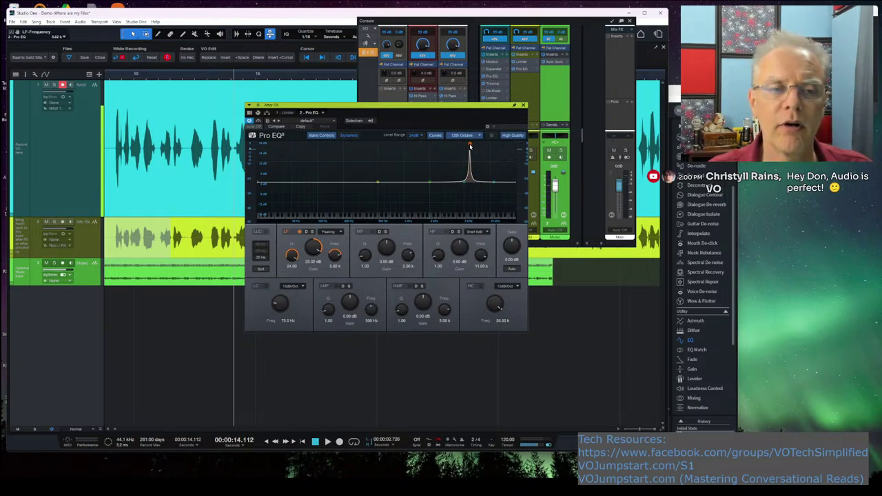
{"action": "double_click", "coordinate": [470, 146]}
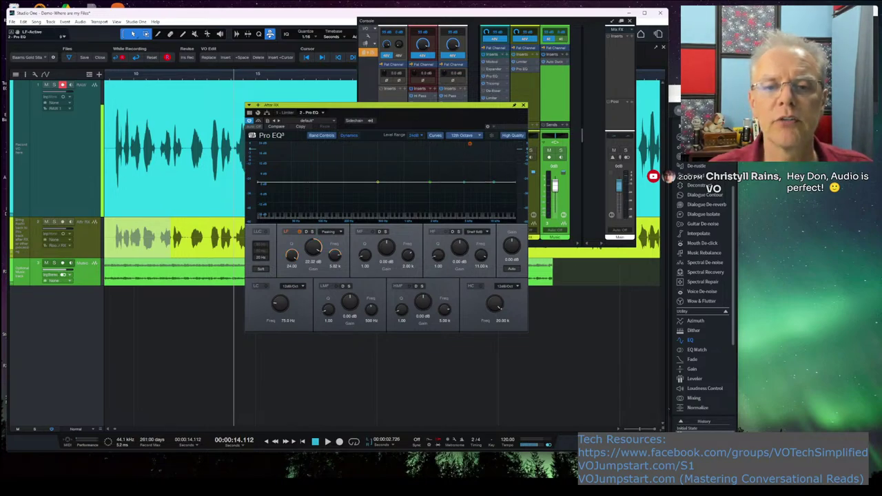
Step: Switch to iZotope RX and review the EQ's frequency precision options, keeping 12 Hz
{"action": "key", "text": "alt+Tab"}
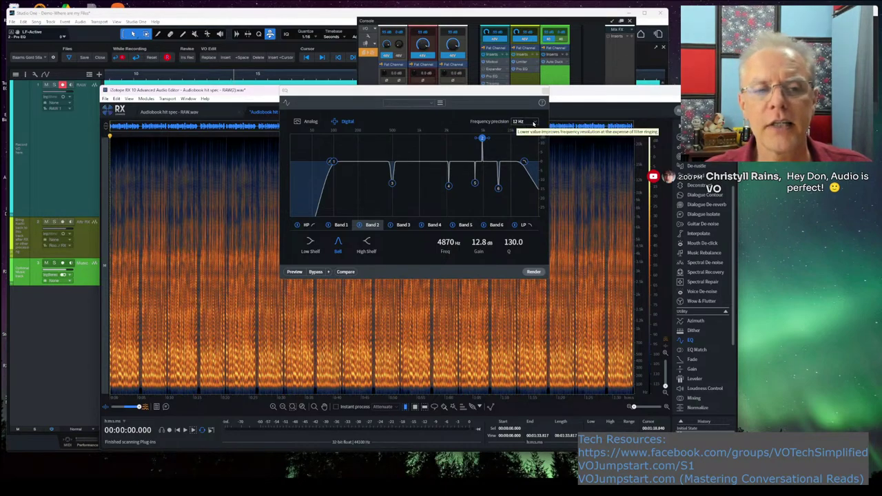
{"action": "left_click", "coordinate": [534, 123]}
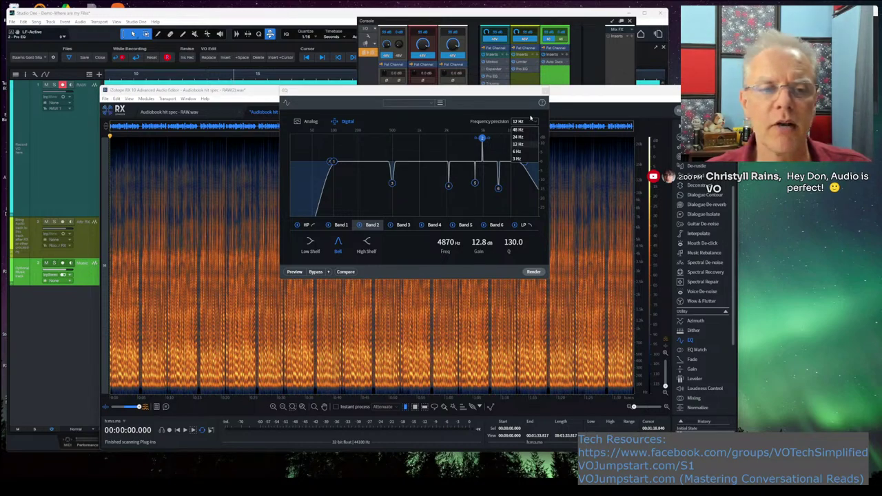
{"action": "left_click_drag", "start_coordinate": [517, 95], "coordinate": [424, 100]}
{"action": "left_click", "coordinate": [443, 127]}
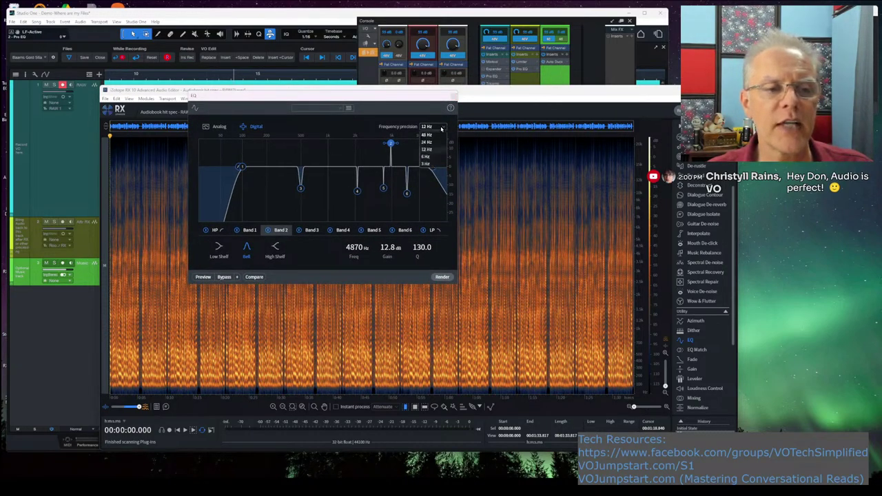
{"action": "left_click", "coordinate": [434, 152]}
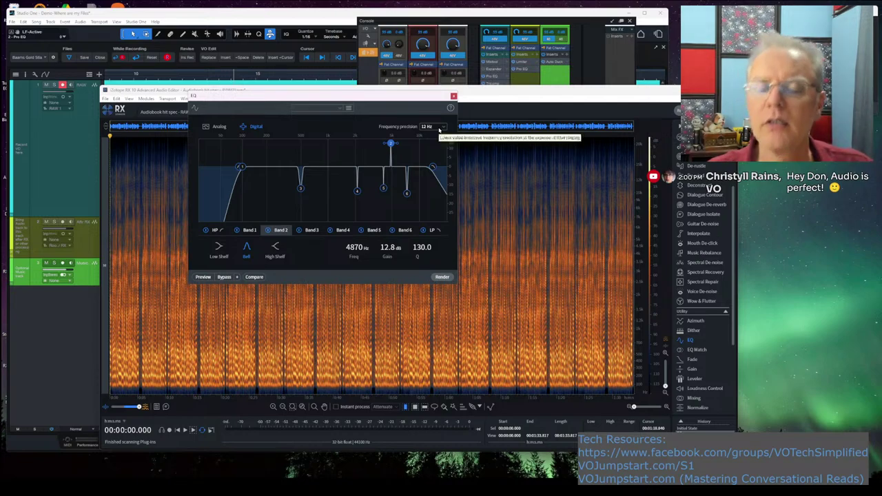
Step: Shift Band 2's narrow peak to 5042 Hz with a 12 dB boost, keeping the frequency precision at 12 Hz
{"action": "left_click_drag", "start_coordinate": [247, 96], "coordinate": [236, 129]}
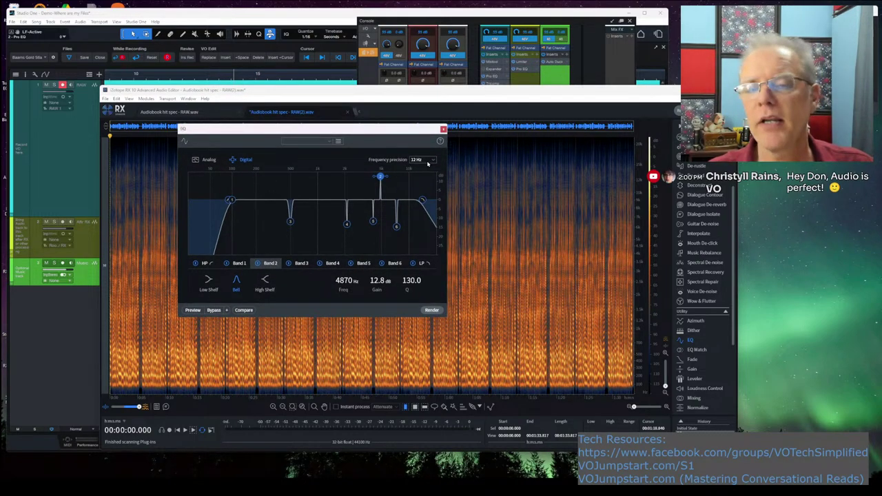
{"action": "left_click_drag", "start_coordinate": [380, 177], "coordinate": [382, 178]}
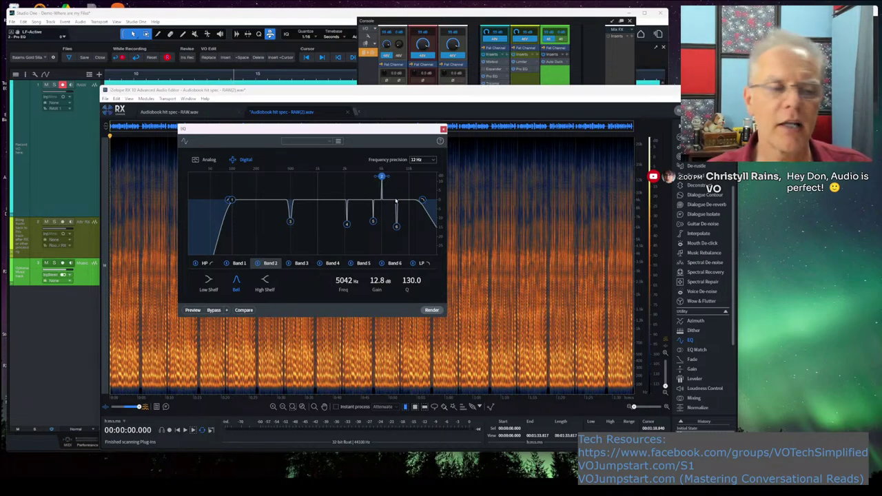
{"action": "left_click", "coordinate": [423, 160]}
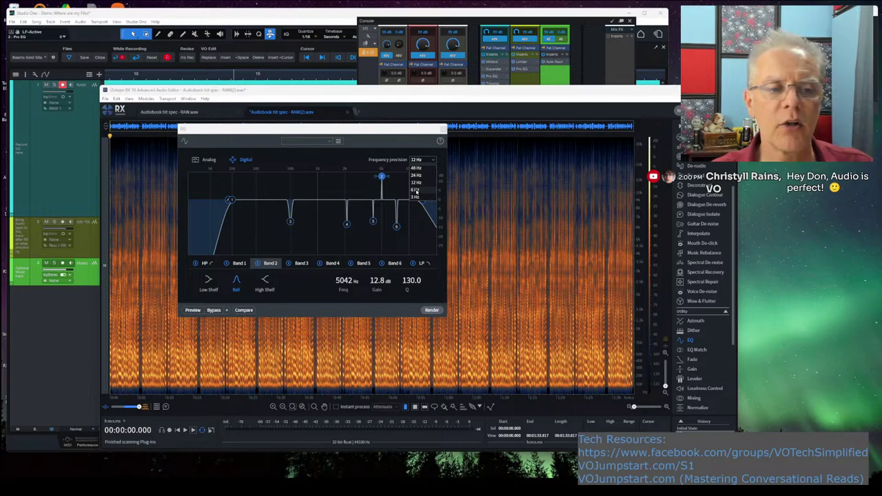
{"action": "left_click", "coordinate": [416, 182]}
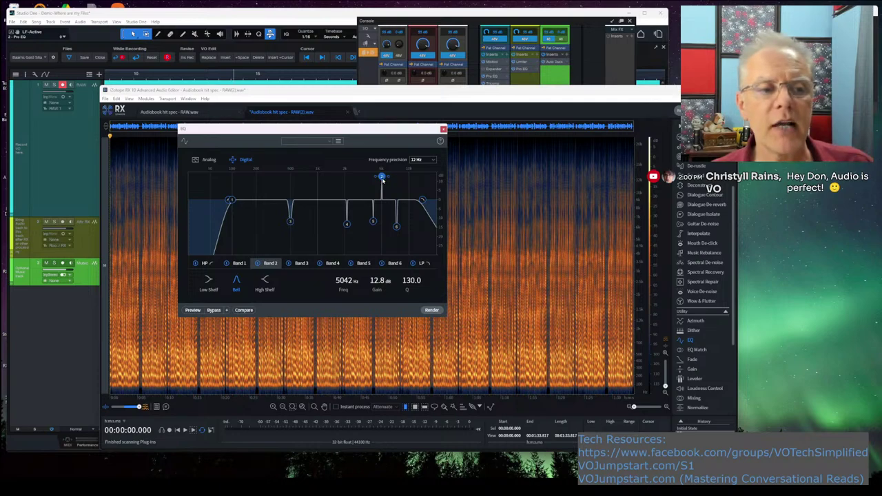
{"action": "left_click_drag", "start_coordinate": [382, 179], "coordinate": [383, 182]}
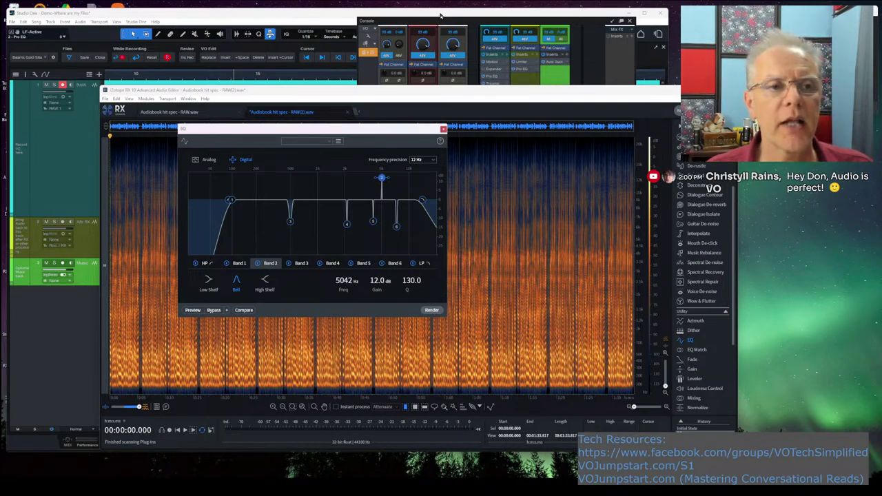
Step: Switch to Studio One and shape the HMF band into a boost of about 19 dB just under 5 kHz with Q 13
{"action": "left_click", "coordinate": [458, 22]}
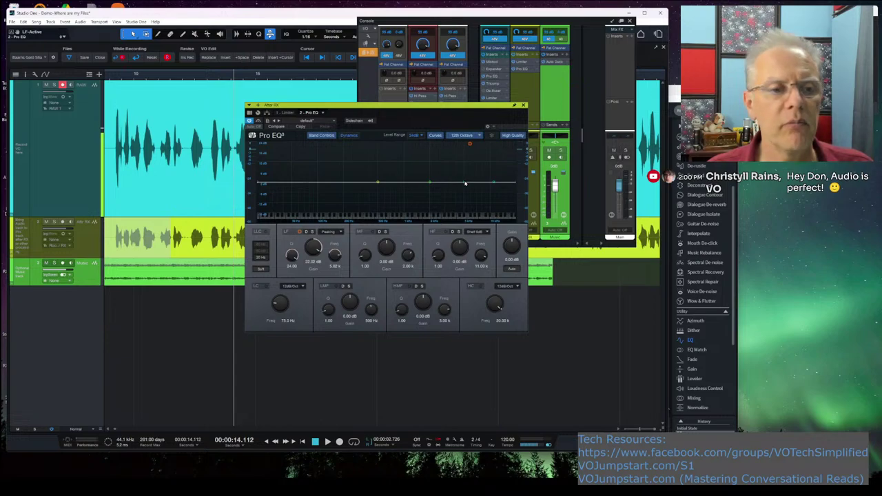
{"action": "scroll", "coordinate": [463, 152], "scroll_direction": "down", "scroll_amount": 3}
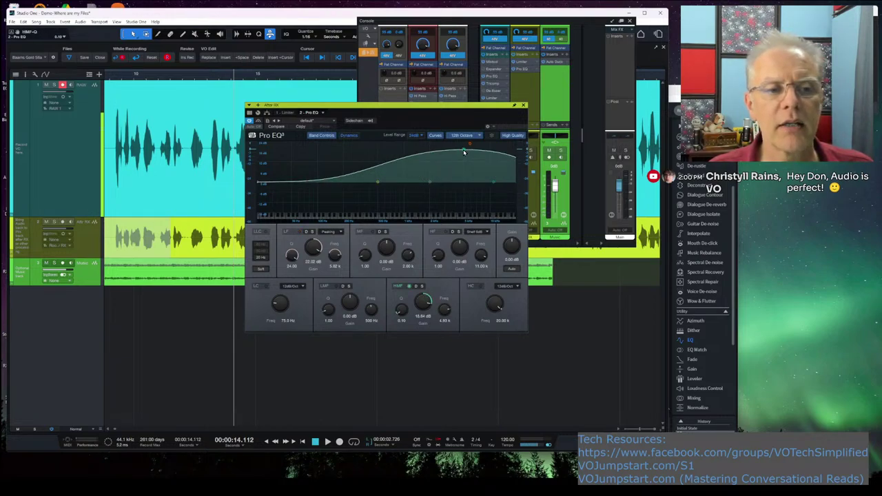
{"action": "scroll", "coordinate": [463, 152], "scroll_direction": "up", "scroll_amount": 8}
{"action": "scroll", "coordinate": [463, 153], "scroll_direction": "up", "scroll_amount": 6}
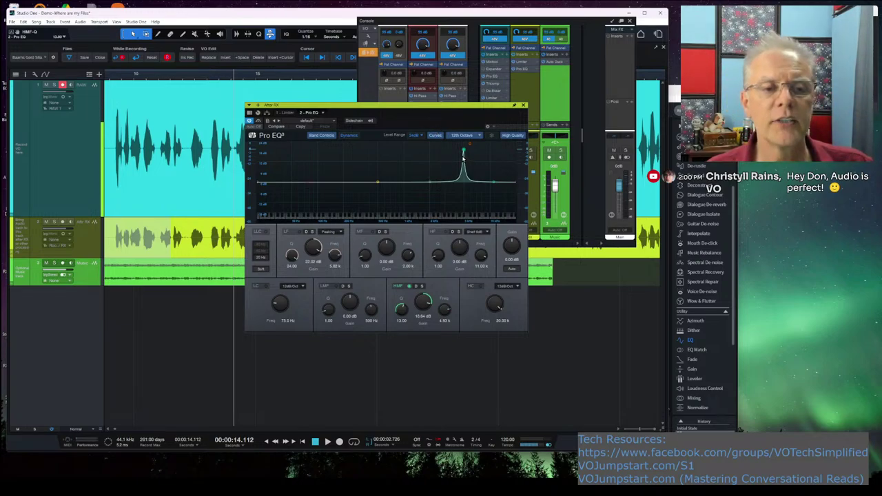
Step: Turn the HMF band into a cut of about 14 dB at 166 Hz and add a narrow LMF cut of about 14 dB at 471 Hz
{"action": "left_click_drag", "start_coordinate": [463, 161], "coordinate": [336, 208]}
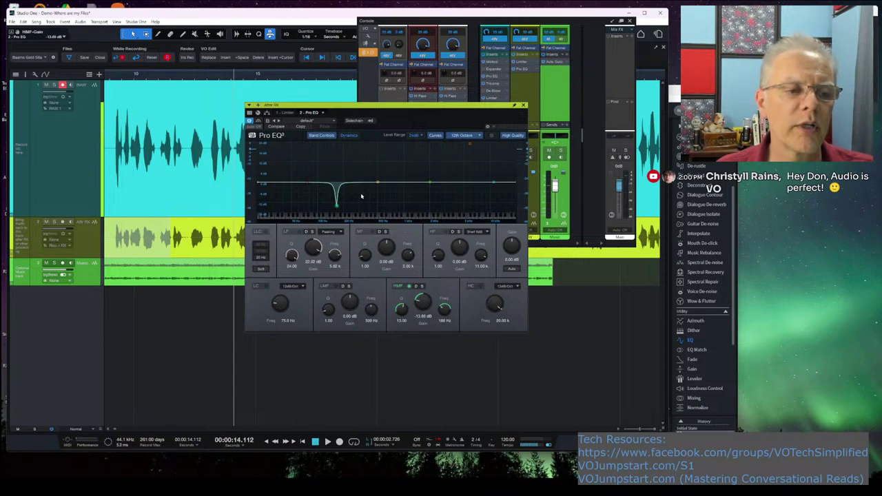
{"action": "left_click_drag", "start_coordinate": [378, 183], "coordinate": [376, 208]}
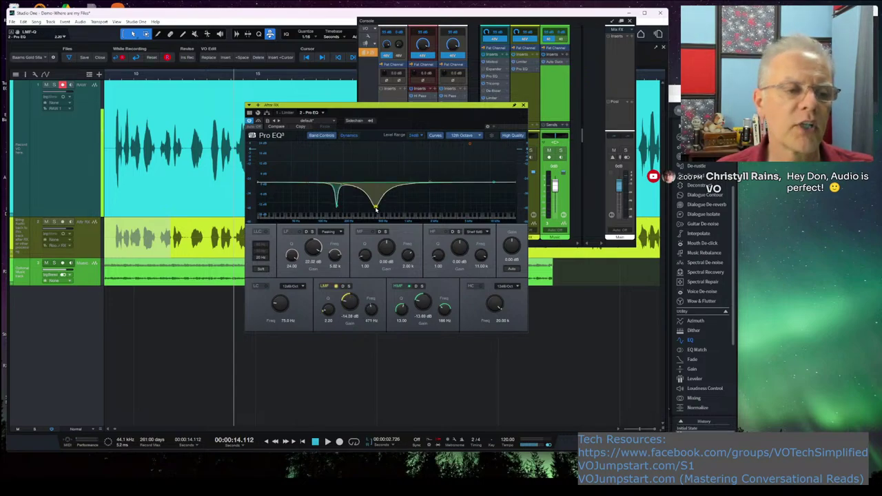
{"action": "scroll", "coordinate": [375, 208], "scroll_direction": "up", "scroll_amount": 5}
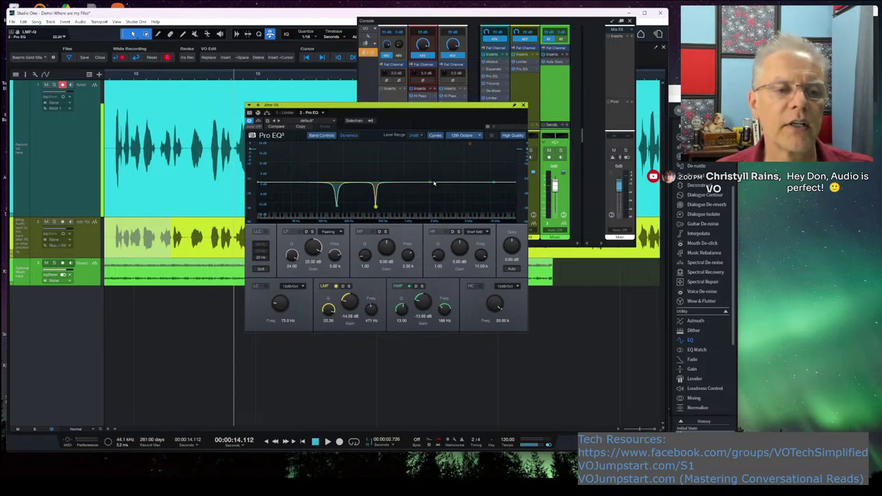
Step: Shape the MF band into a cut of about 14 dB at about 1.9 kHz with Q 24
{"action": "left_click_drag", "start_coordinate": [433, 183], "coordinate": [427, 208]}
{"action": "scroll", "coordinate": [427, 208], "scroll_direction": "down", "scroll_amount": 5}
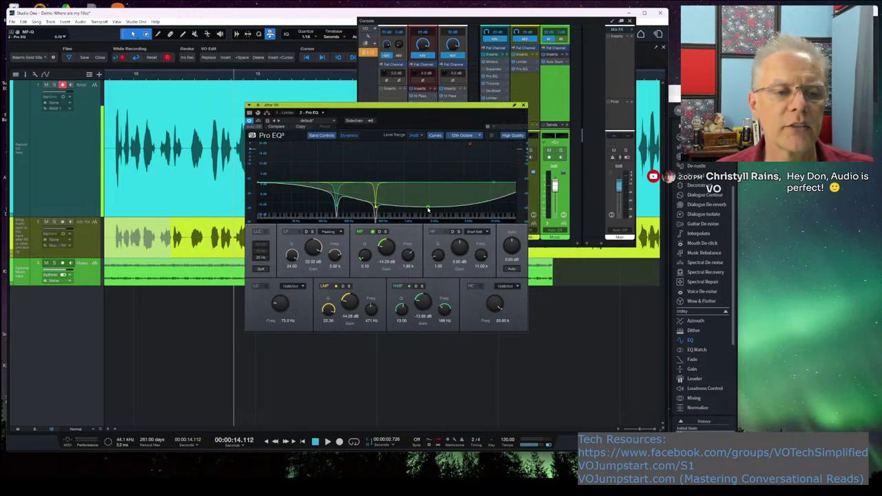
{"action": "scroll", "coordinate": [427, 208], "scroll_direction": "up", "scroll_amount": 8}
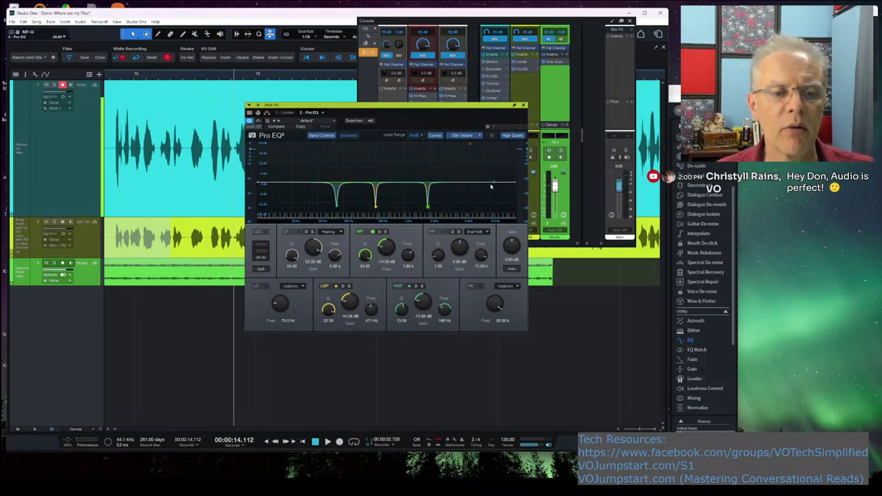
Step: Set the HF band to Peaking and shape it into a cut of about 14 dB near 5 kHz with Q 24
{"action": "left_click_drag", "start_coordinate": [467, 184], "coordinate": [464, 199]}
{"action": "scroll", "coordinate": [465, 187], "scroll_direction": "up", "scroll_amount": 4}
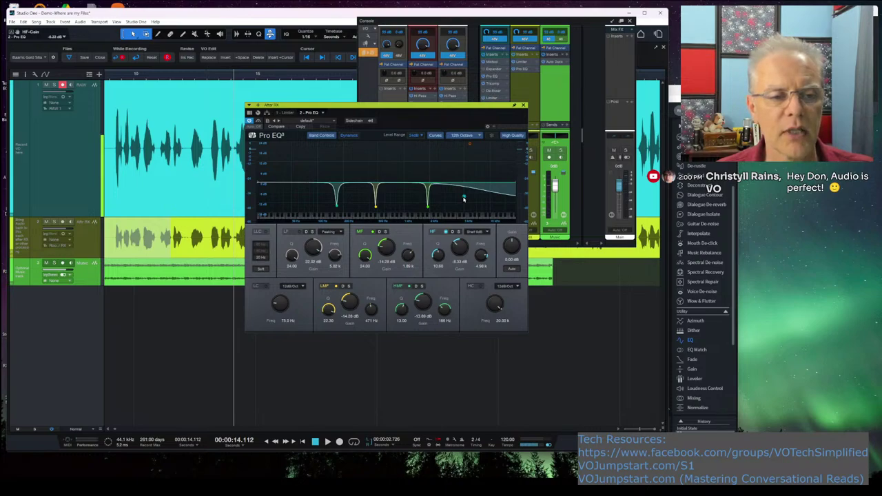
{"action": "left_click", "coordinate": [464, 199]}
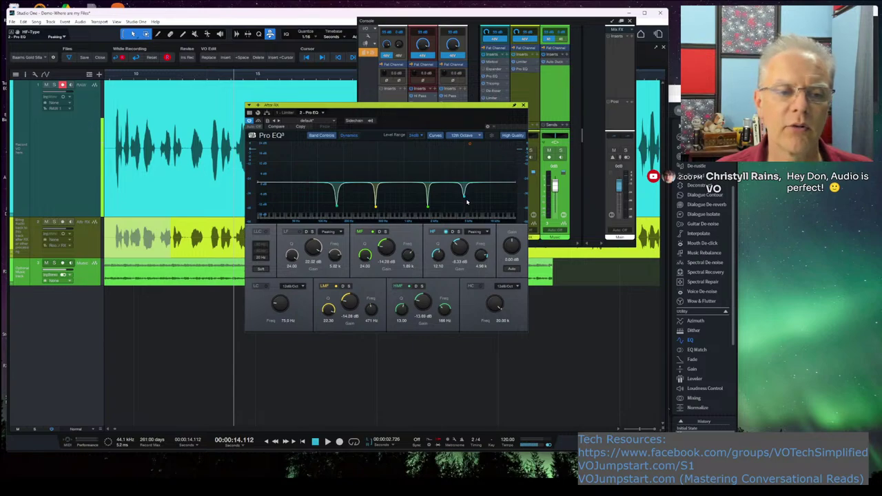
{"action": "left_click_drag", "start_coordinate": [466, 200], "coordinate": [464, 209]}
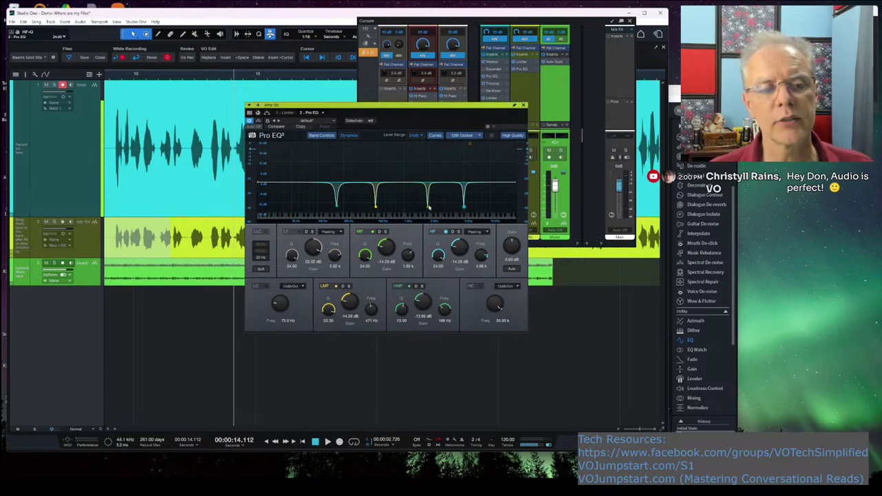
Step: Reduce the MF, HF and LMF cuts to about 6.5, 8 and 9 dB, and turn HMF into a boost of about 18 dB near 96 Hz
{"action": "left_click_drag", "start_coordinate": [428, 206], "coordinate": [463, 199]}
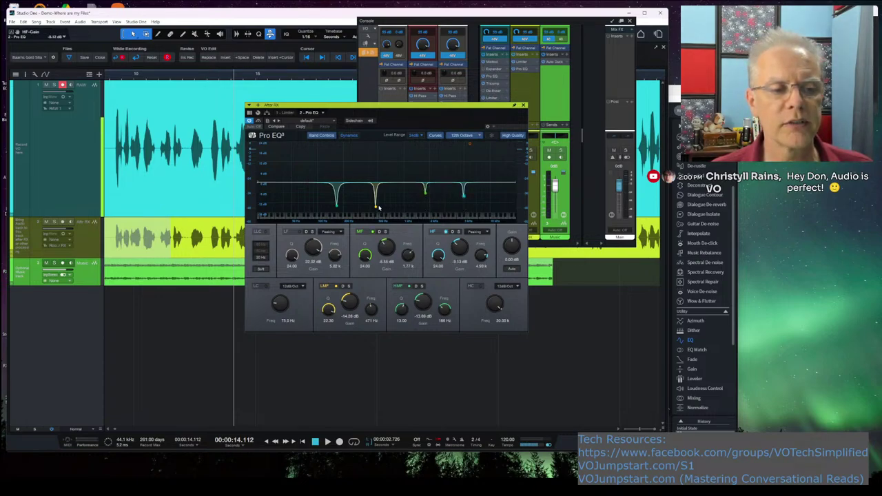
{"action": "left_click_drag", "start_coordinate": [377, 206], "coordinate": [332, 204]}
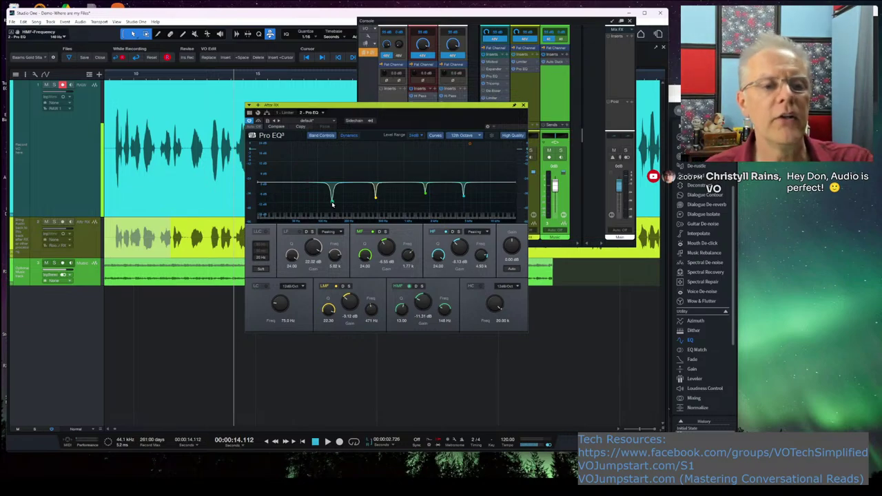
{"action": "left_click_drag", "start_coordinate": [332, 192], "coordinate": [315, 150]}
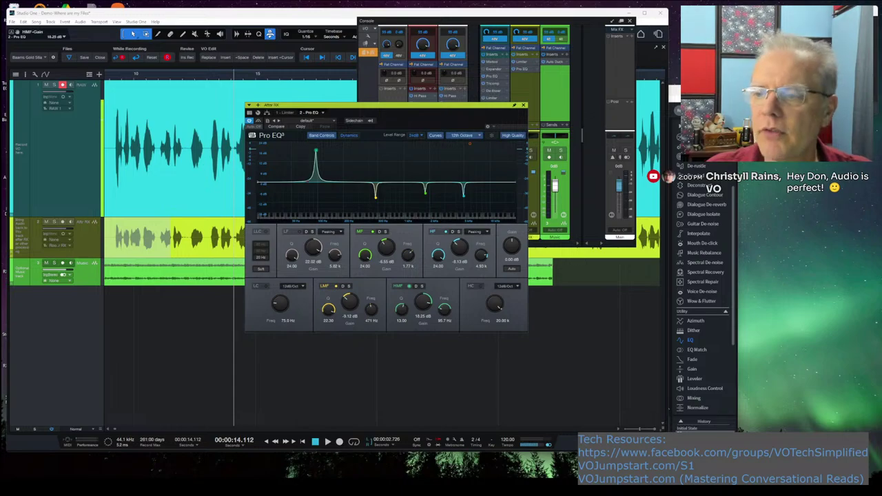
Step: Close the After FX channel's Pro EQ and view the RAW channel's Tricomp settings before closing them
{"action": "left_click", "coordinate": [522, 107]}
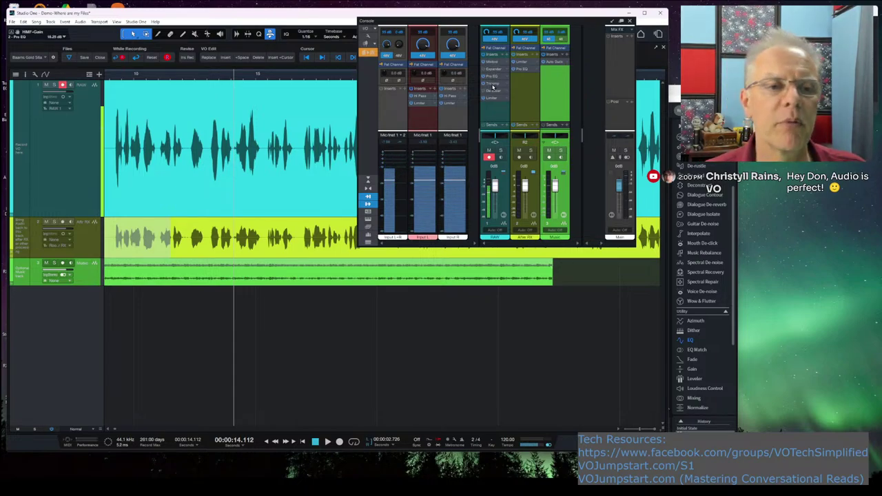
{"action": "left_click", "coordinate": [493, 85]}
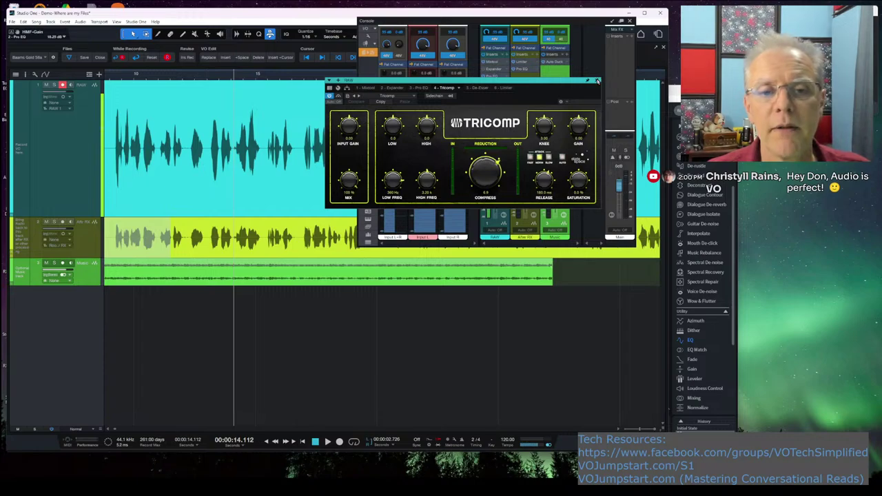
{"action": "left_click", "coordinate": [597, 81]}
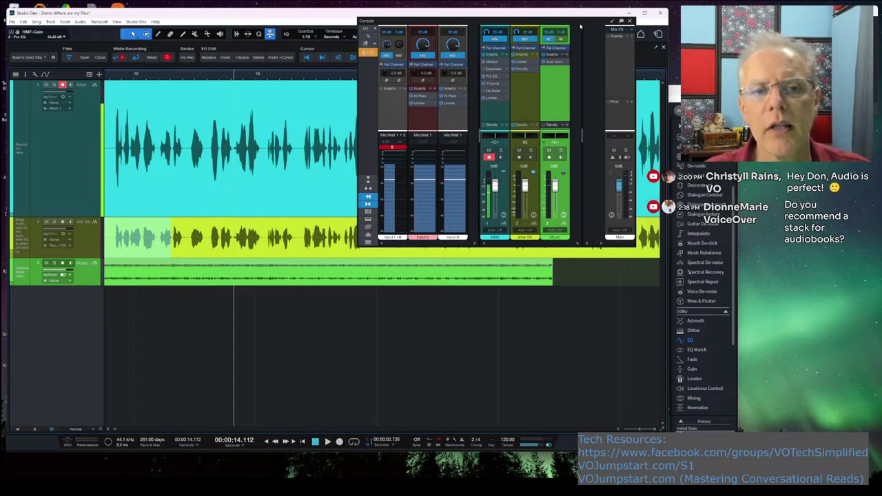
Step: Open the RAW channel's Pro EQ and flatten its HMF boost, placing the band at about 4.2 kHz
{"action": "left_click_drag", "start_coordinate": [580, 26], "coordinate": [481, 29]}
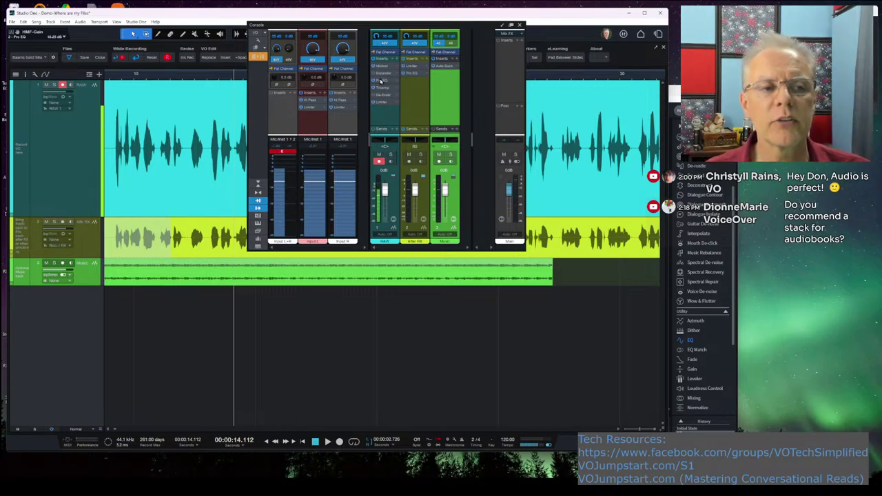
{"action": "left_click", "coordinate": [379, 81]}
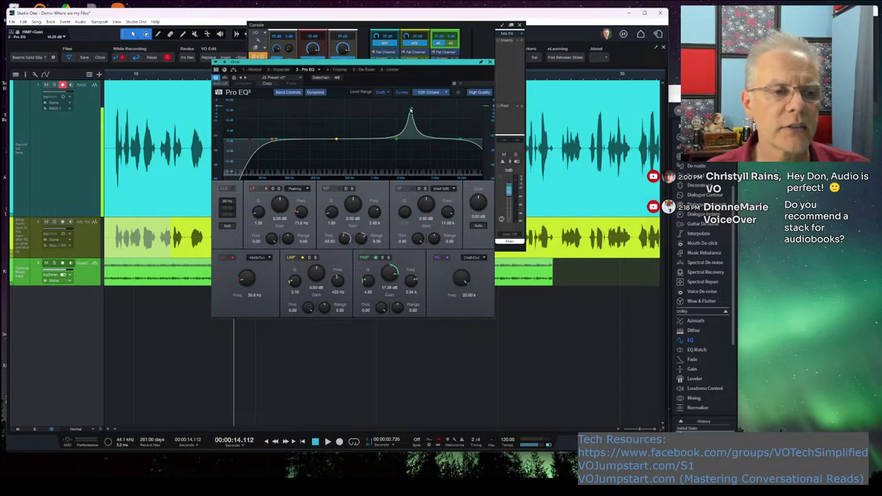
{"action": "left_click_drag", "start_coordinate": [411, 110], "coordinate": [424, 139]}
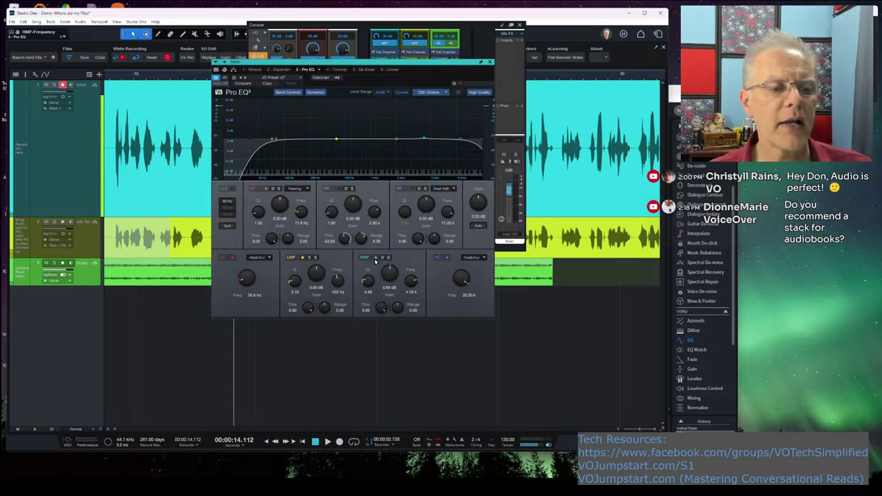
Step: Deactivate the HMF and LMF bands and lower the high-cut frequency to about 10 kHz
{"action": "left_click", "coordinate": [375, 258]}
{"action": "left_click", "coordinate": [299, 258]}
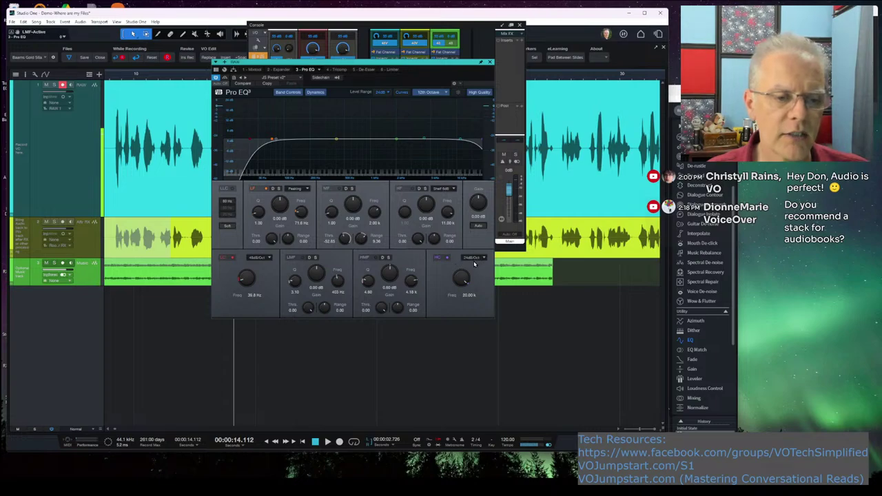
{"action": "mouse_move", "coordinate": [468, 279]}
{"action": "left_mouse_down"}
{"action": "mouse_move", "coordinate": [463, 289]}
{"action": "mouse_move", "coordinate": [461, 278]}
{"action": "left_mouse_up"}
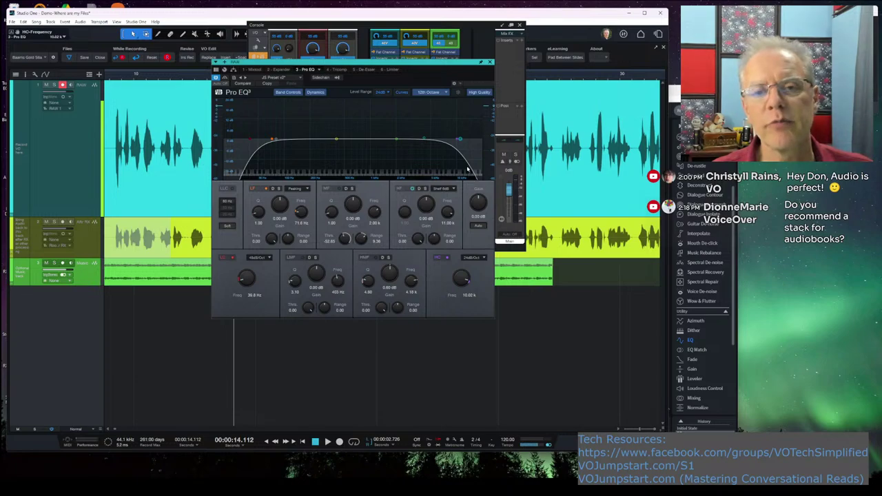
Step: Activate the HMF band with a boost of about 2.8 dB near 4.6 kHz, and the HF band as a Shelf 6dB with about 15 dB of boost
{"action": "left_click", "coordinate": [425, 141]}
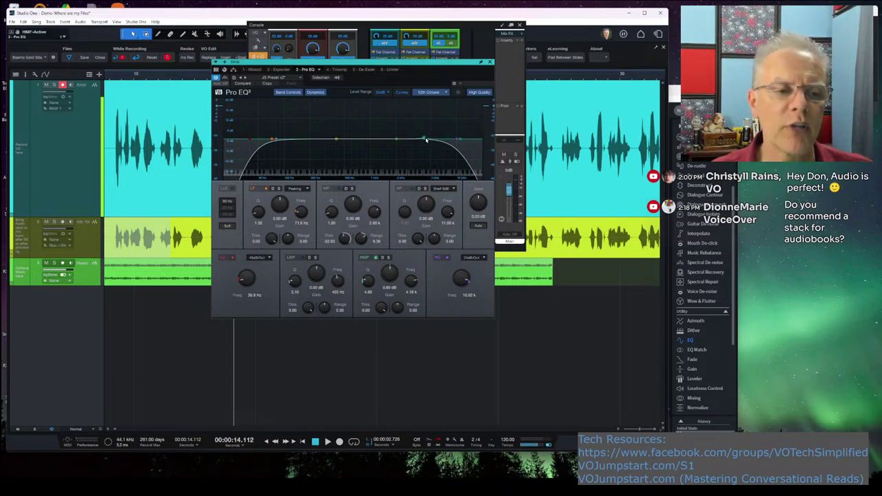
{"action": "left_click_drag", "start_coordinate": [426, 141], "coordinate": [427, 136]}
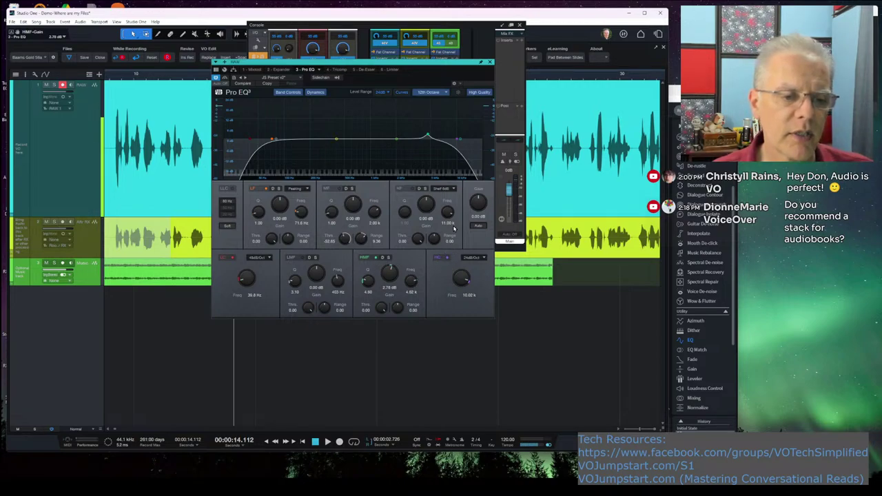
{"action": "left_click", "coordinate": [443, 188]}
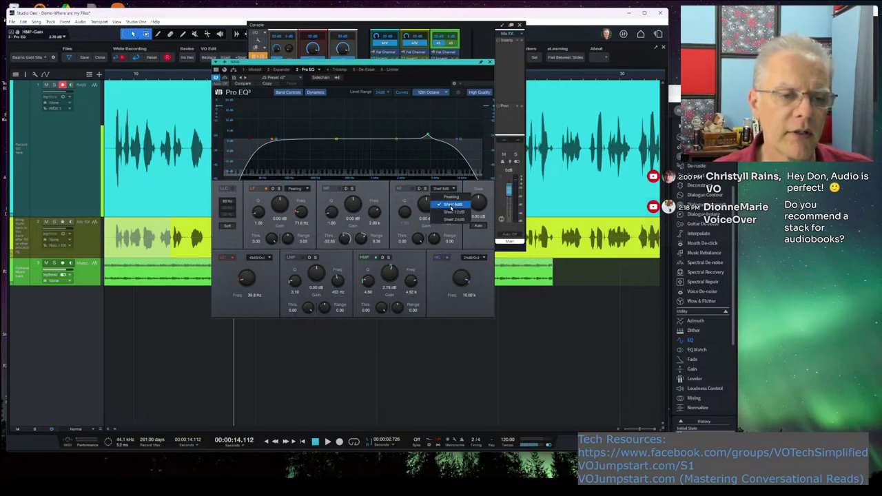
{"action": "left_click", "coordinate": [452, 204]}
{"action": "left_click", "coordinate": [413, 188]}
{"action": "scroll", "coordinate": [422, 189], "scroll_direction": "up", "scroll_amount": 5}
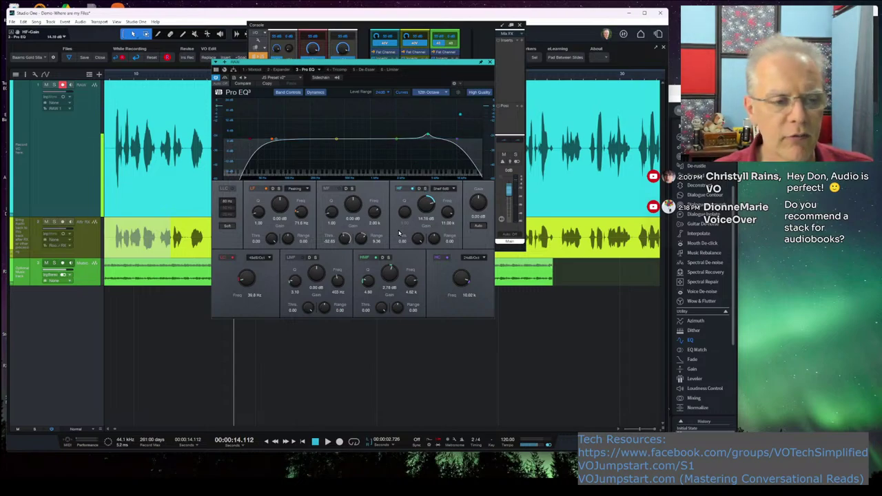
Step: Deactivate the HMF band and the high cut, and raise the HF shelf's boost to about 17 dB
{"action": "left_click", "coordinate": [375, 257]}
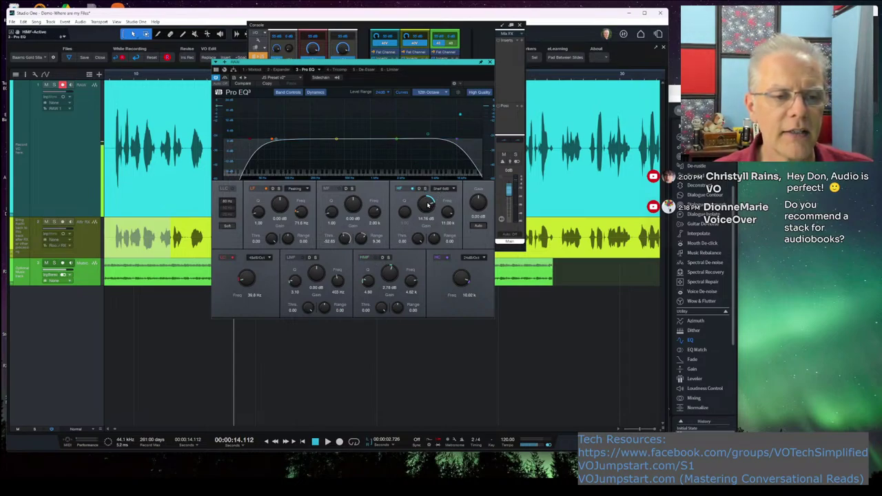
{"action": "scroll", "coordinate": [427, 206], "scroll_direction": "down", "scroll_amount": 4}
{"action": "scroll", "coordinate": [428, 206], "scroll_direction": "up", "scroll_amount": 4}
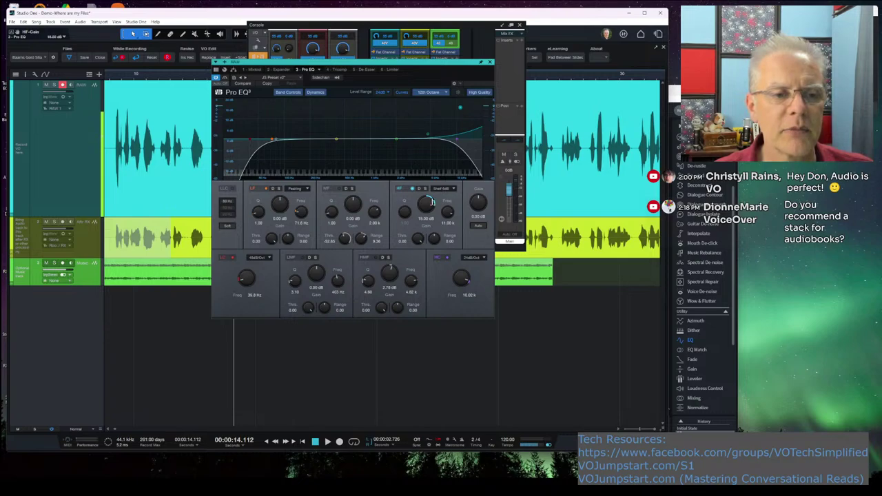
{"action": "left_click", "coordinate": [444, 259]}
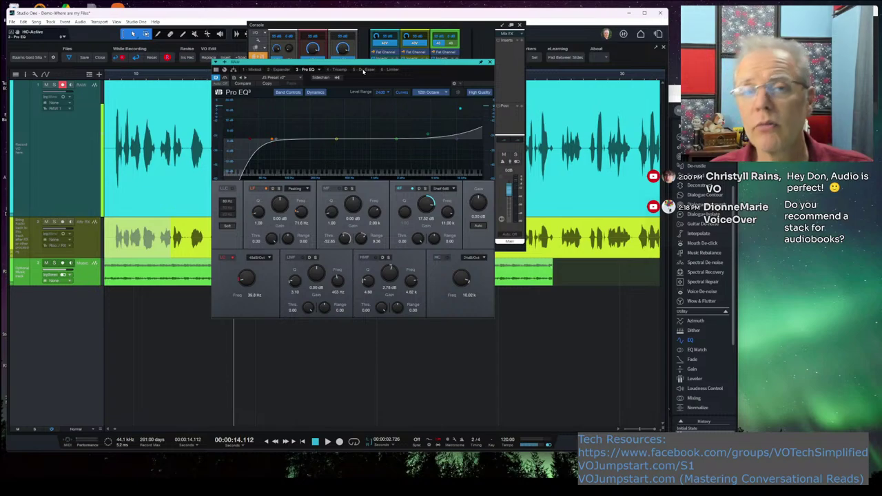
Step: View the RAW channel's De-Esser, Expander, Tricomp and Limiter settings, and close the plug-in window and the console
{"action": "left_click", "coordinate": [363, 71]}
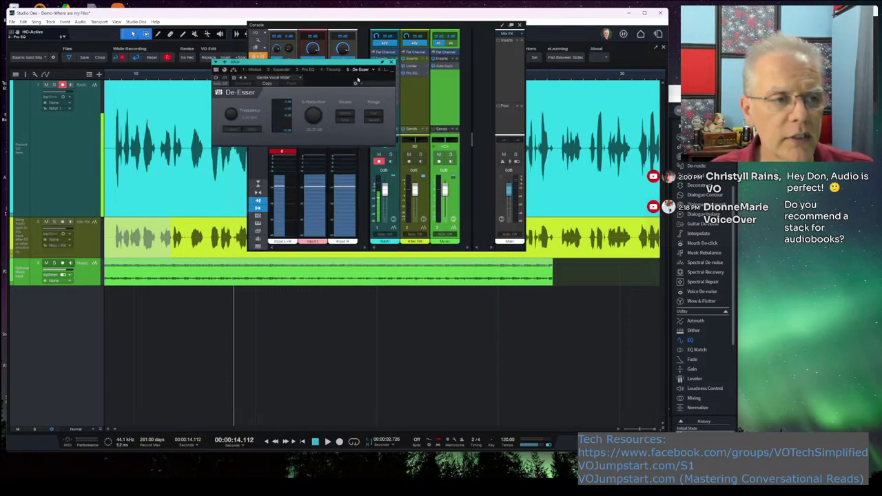
{"action": "left_click", "coordinate": [285, 71]}
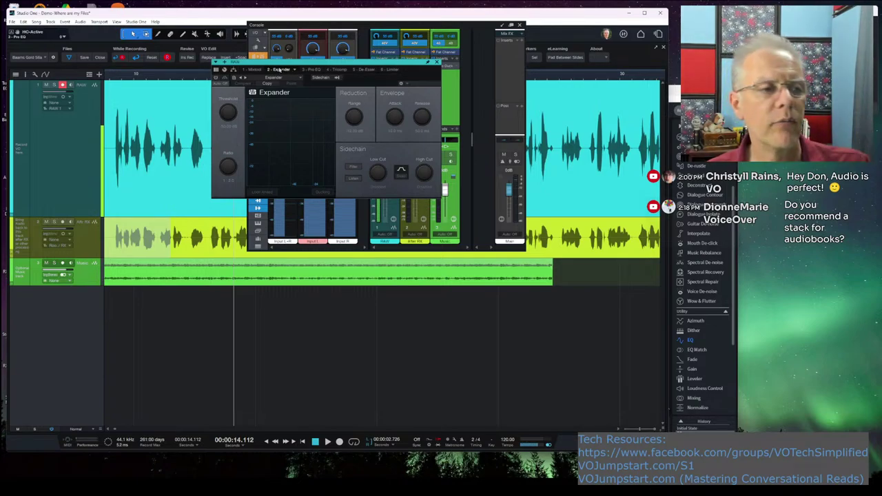
{"action": "left_click", "coordinate": [338, 71]}
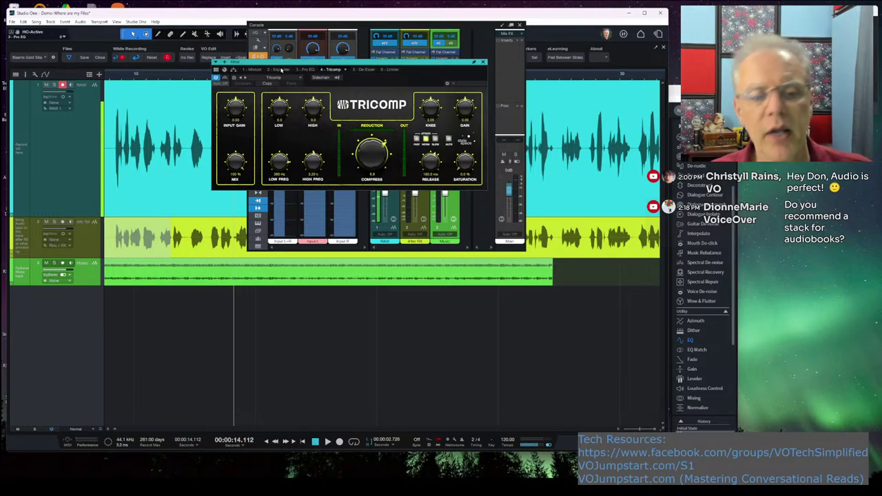
{"action": "left_click", "coordinate": [365, 69]}
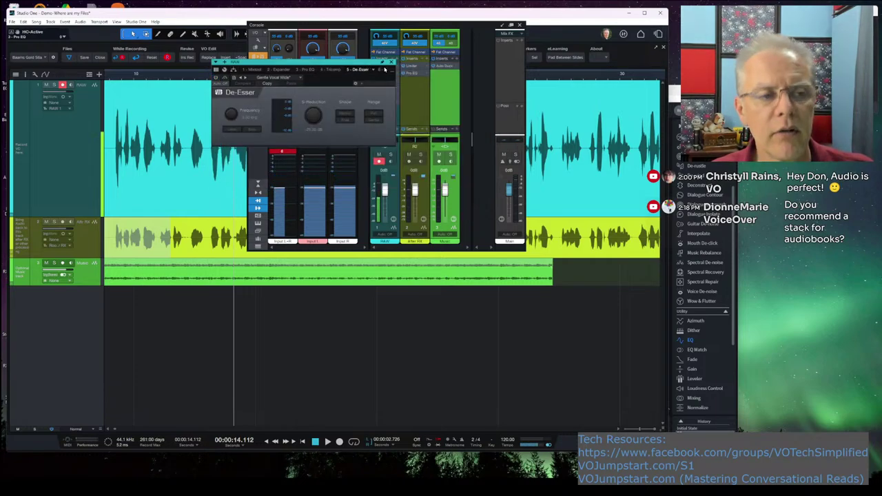
{"action": "left_click", "coordinate": [384, 69]}
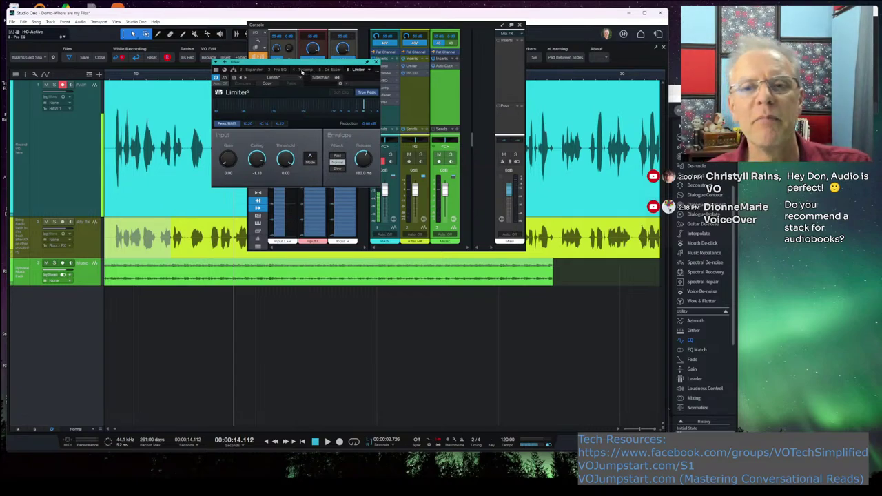
{"action": "left_click", "coordinate": [376, 62]}
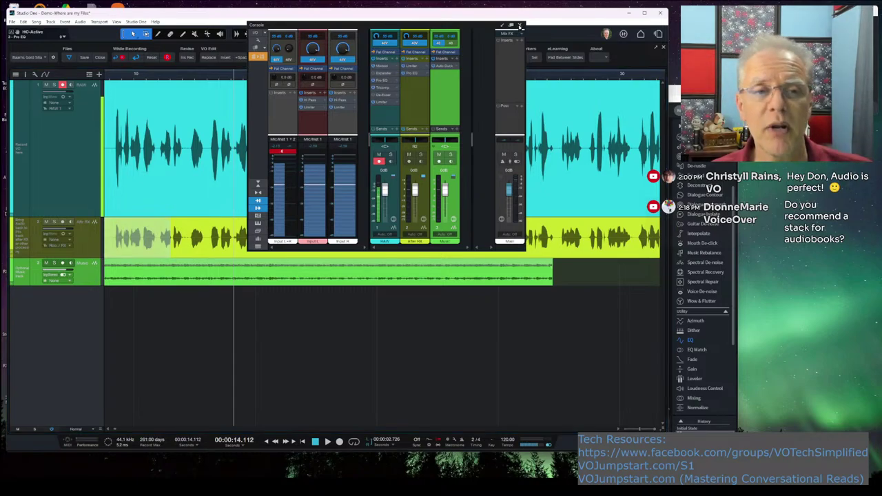
{"action": "left_click", "coordinate": [519, 25]}
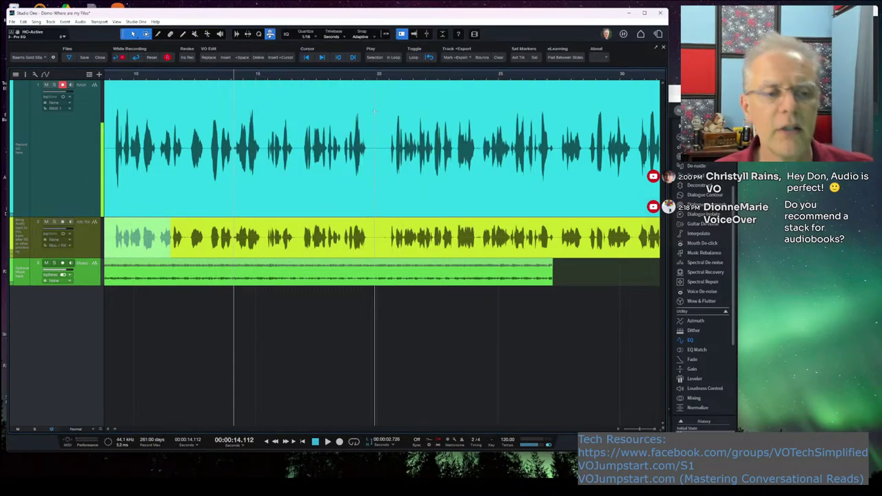
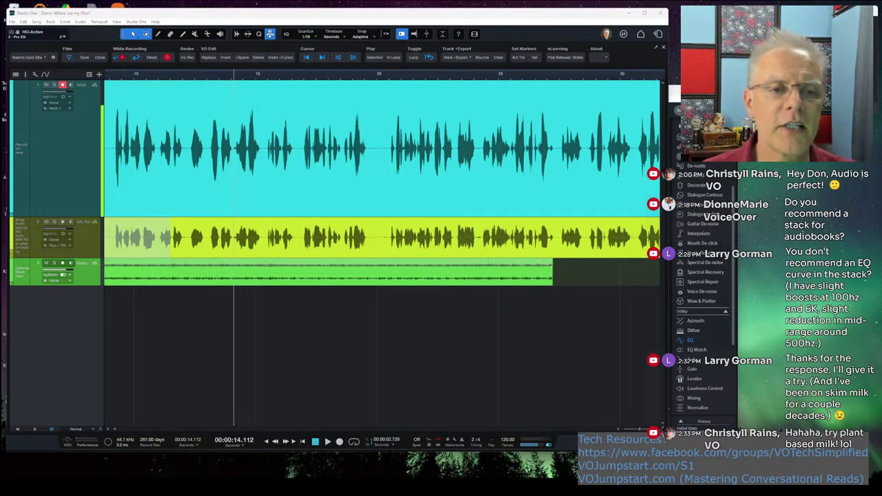
Step: Reopen the console and open the RAW channel's Pro EQ
{"action": "left_click", "coordinate": [385, 88]}
{"action": "key", "text": "F3"}
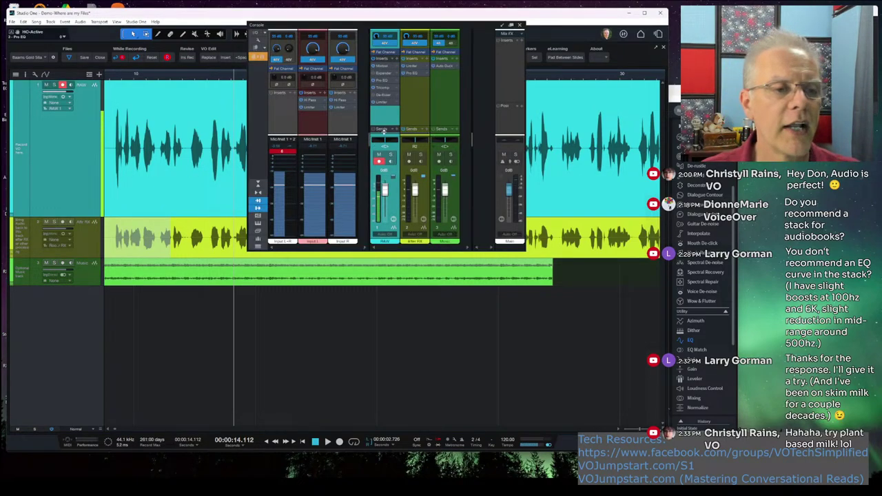
{"action": "left_click", "coordinate": [383, 81]}
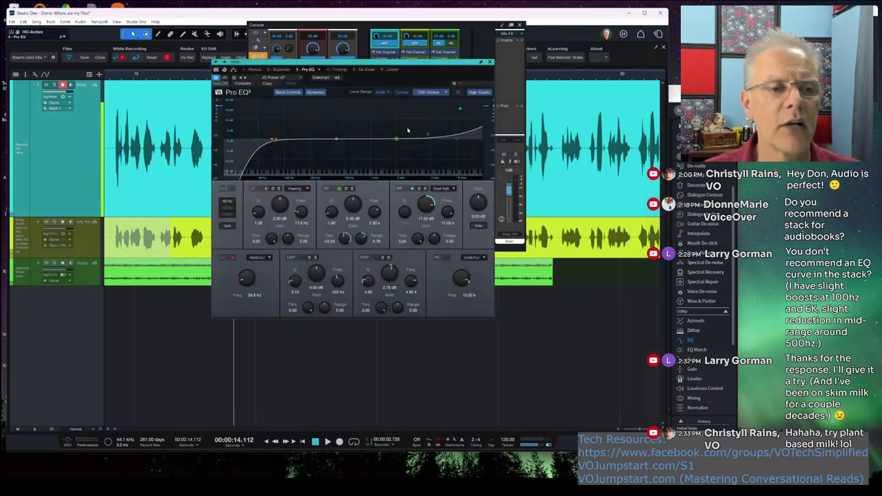
Step: Boost LMF about 14 dB near 414 Hz, with a narrow MF cut of about 6 dB near 2 kHz and narrow HMF boost of about 6 dB near 4.5 kHz
{"action": "left_click_drag", "start_coordinate": [336, 139], "coordinate": [336, 113]}
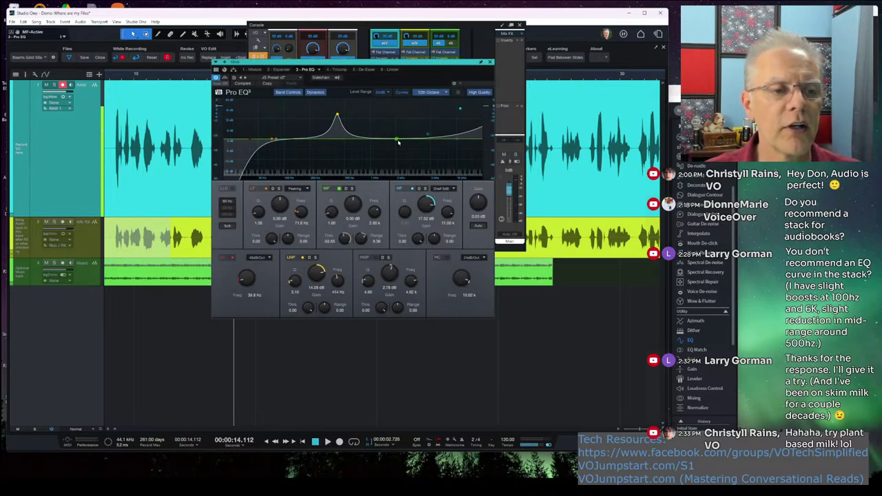
{"action": "left_click_drag", "start_coordinate": [397, 142], "coordinate": [427, 131]}
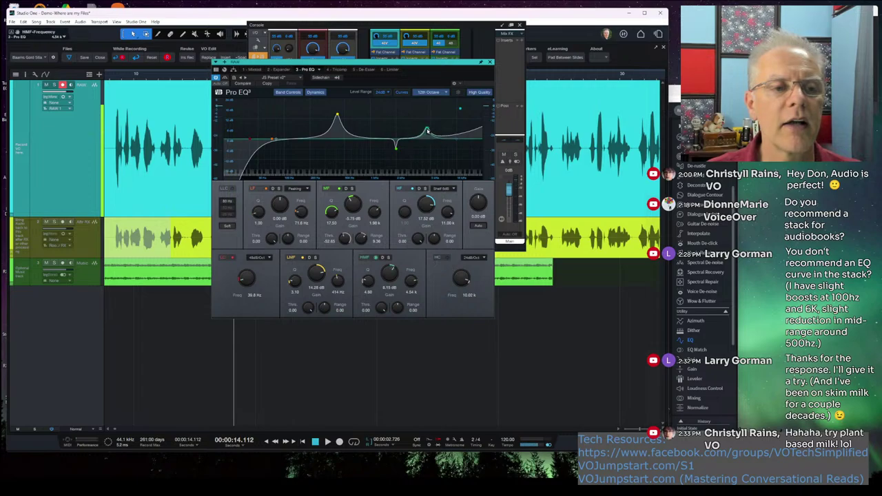
{"action": "scroll", "coordinate": [427, 131], "scroll_direction": "up", "scroll_amount": 5}
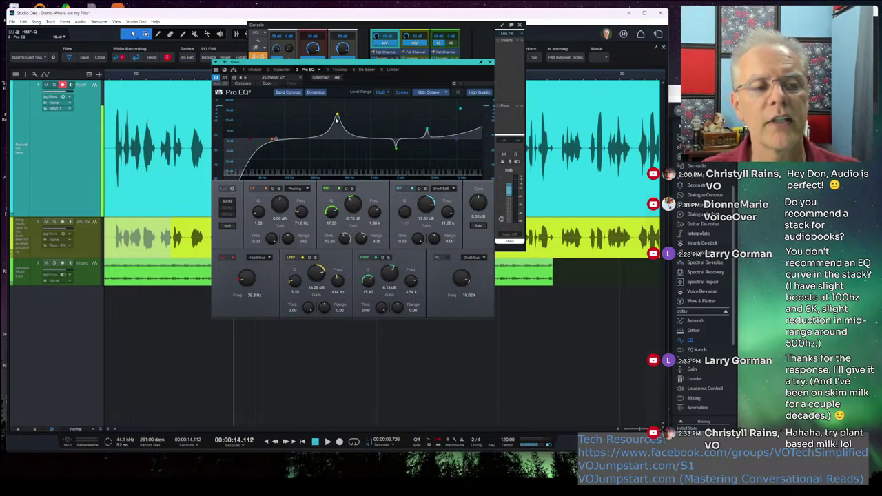
Step: Change LMF to a wide boost of about 4.4 dB near 166 Hz and MF to a narrow boost of about 3.6 dB near 531 Hz
{"action": "left_click_drag", "start_coordinate": [337, 118], "coordinate": [293, 136]}
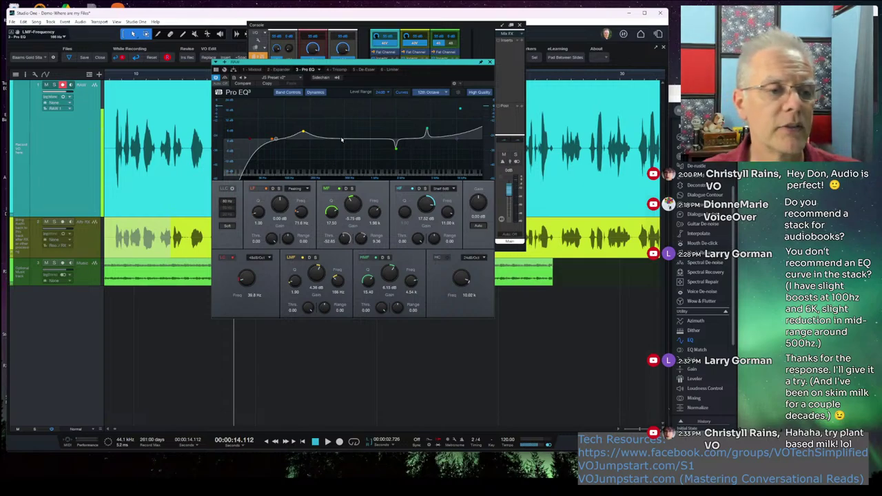
{"action": "left_click_drag", "start_coordinate": [395, 146], "coordinate": [347, 133]}
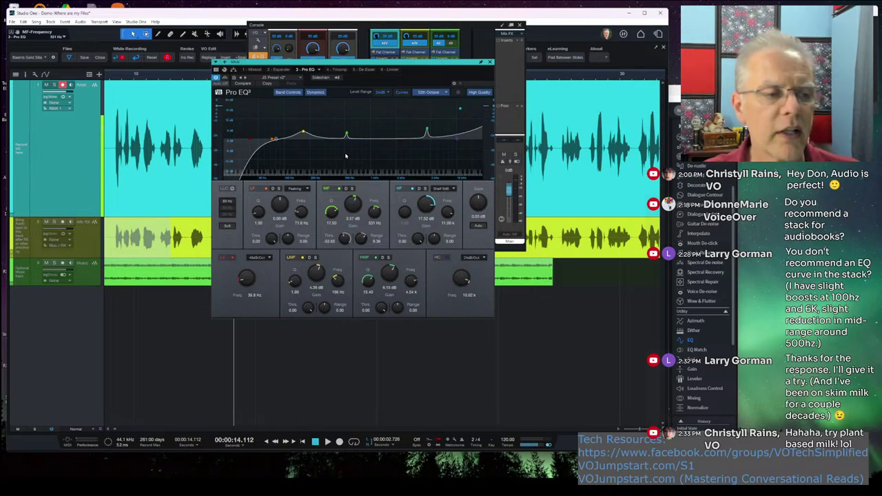
Step: Turn the LMF band into a cut of about 3 dB near 157 Hz and narrow it to a Q of about 8.5
{"action": "left_click_drag", "start_coordinate": [303, 133], "coordinate": [301, 146]}
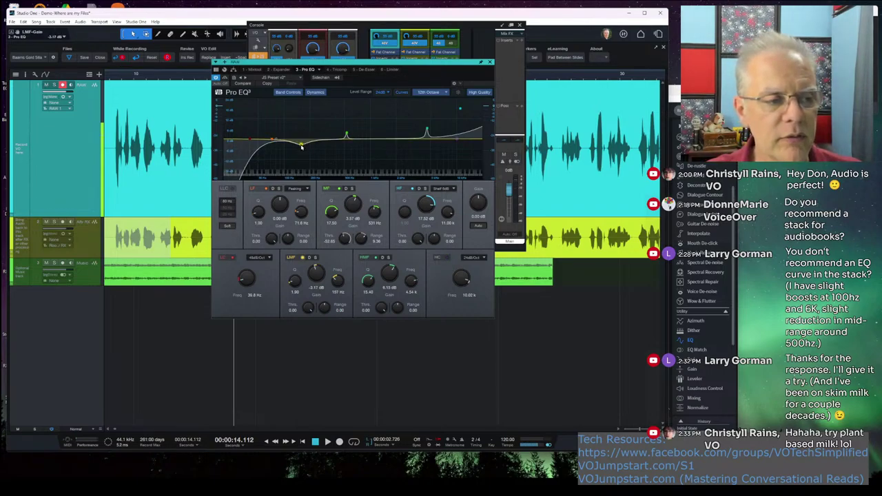
{"action": "scroll", "coordinate": [301, 146], "scroll_direction": "up", "scroll_amount": 8}
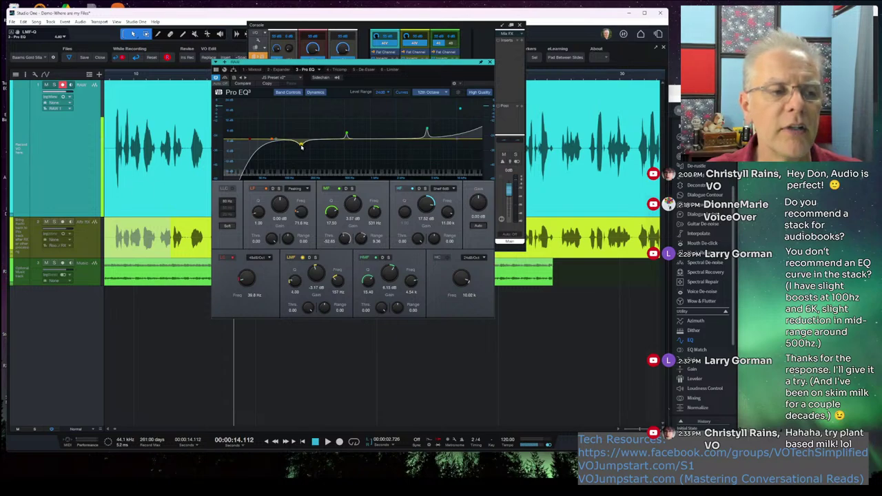
{"action": "scroll", "coordinate": [301, 146], "scroll_direction": "up", "scroll_amount": 3}
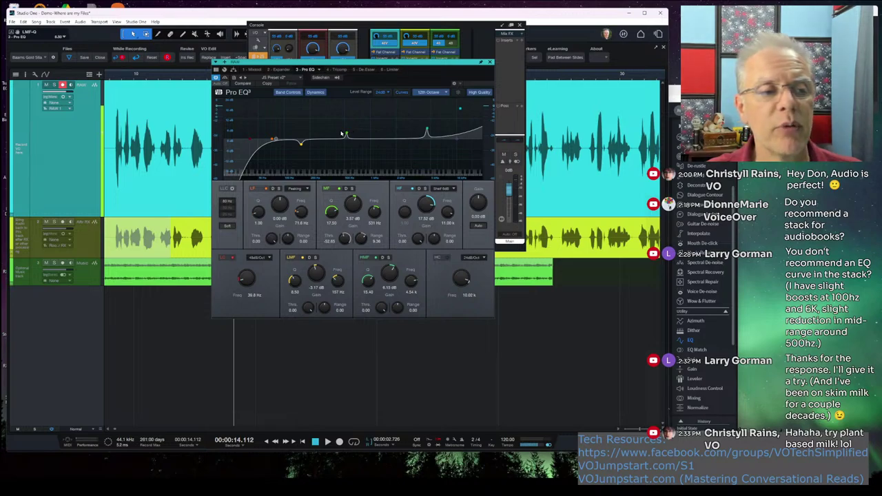
Step: Turn the LMF cut into a boost of about 5 dB, move it to about 115 Hz and widen it to a Q of about 2.2
{"action": "left_click_drag", "start_coordinate": [299, 148], "coordinate": [300, 135]}
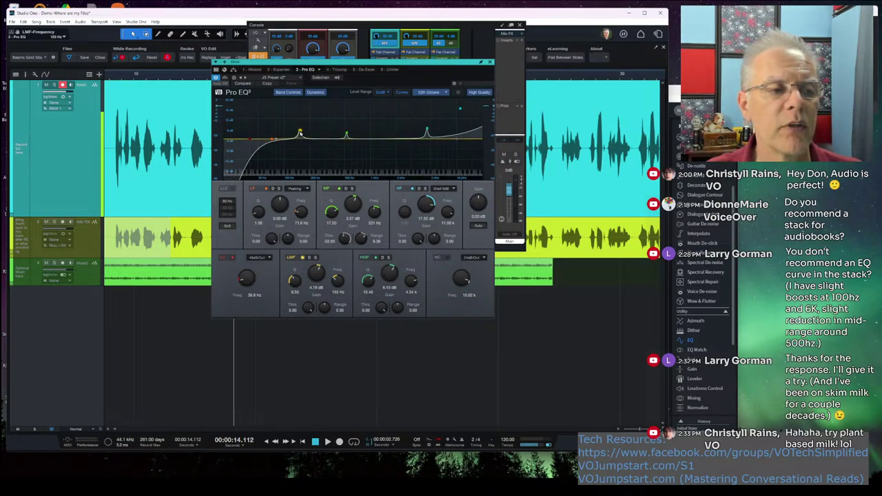
{"action": "scroll", "coordinate": [300, 133], "scroll_direction": "down", "scroll_amount": 3}
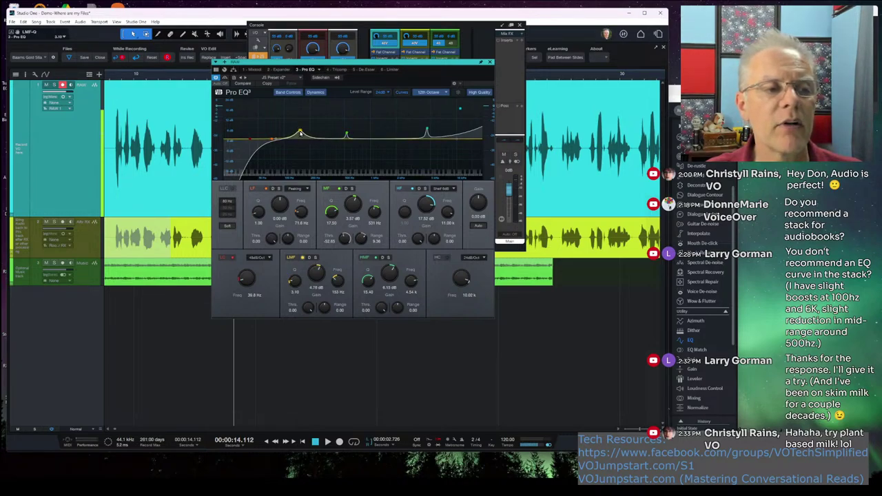
{"action": "left_click_drag", "start_coordinate": [300, 133], "coordinate": [290, 133]}
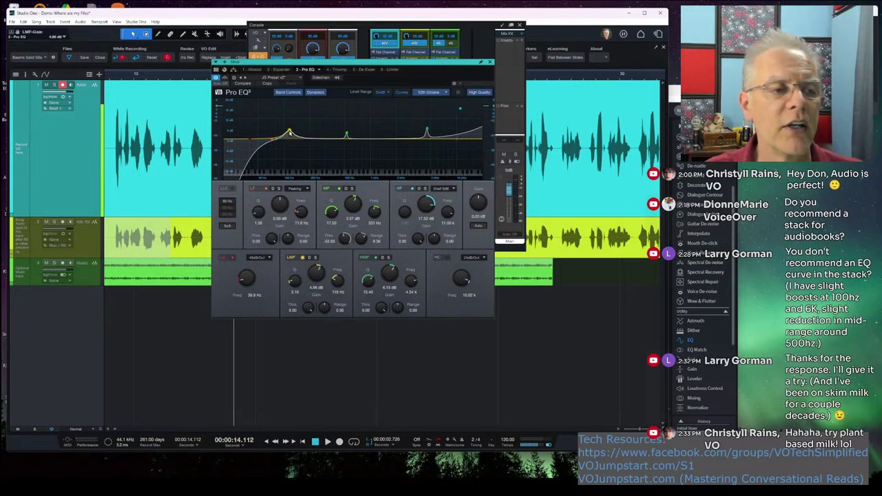
{"action": "scroll", "coordinate": [290, 133], "scroll_direction": "down", "scroll_amount": 2}
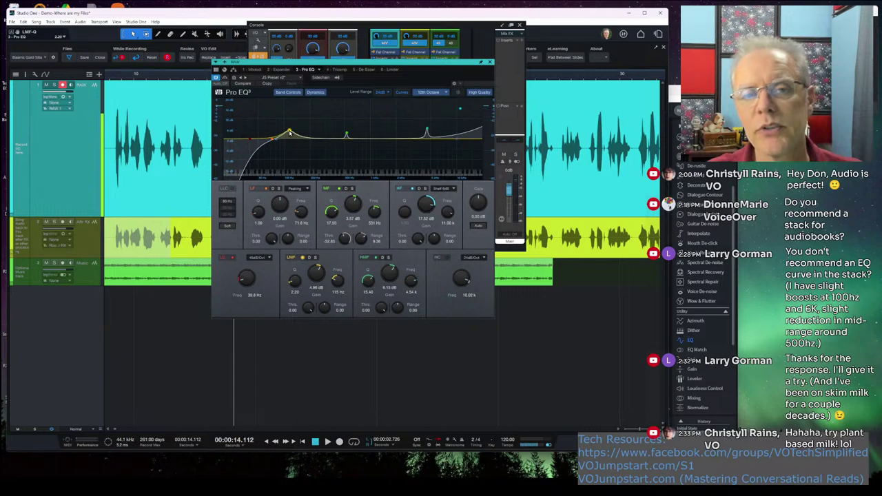
Step: Lower the LMF boost to about 3.6 dB near 112 Hz and adjust its Q to about 3.7
{"action": "left_click_drag", "start_coordinate": [290, 133], "coordinate": [284, 135]}
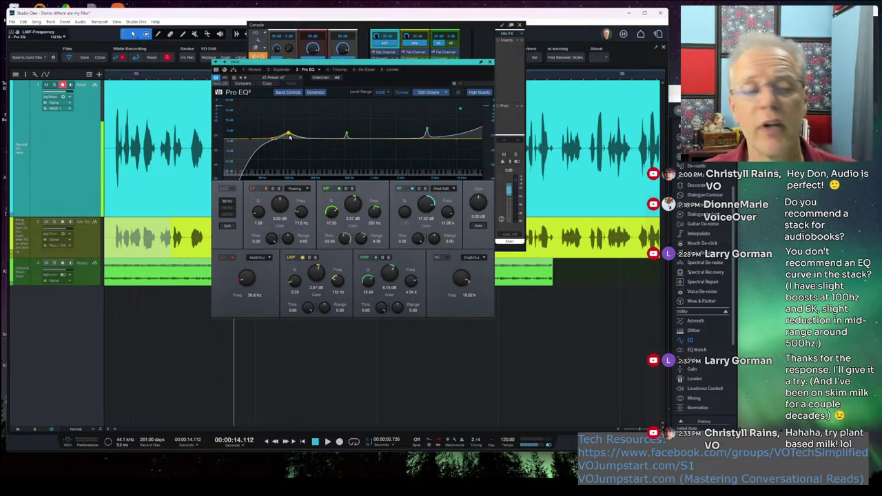
{"action": "scroll", "coordinate": [289, 137], "scroll_direction": "down", "scroll_amount": 2}
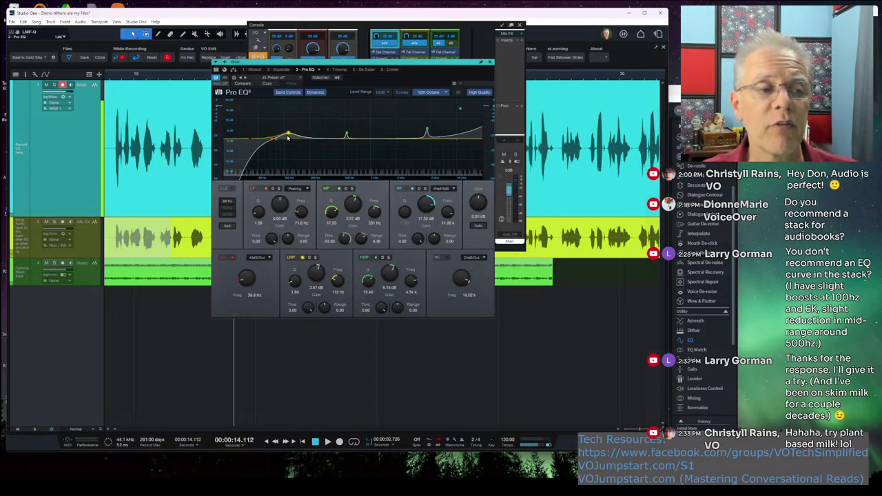
{"action": "scroll", "coordinate": [289, 138], "scroll_direction": "up", "scroll_amount": 4}
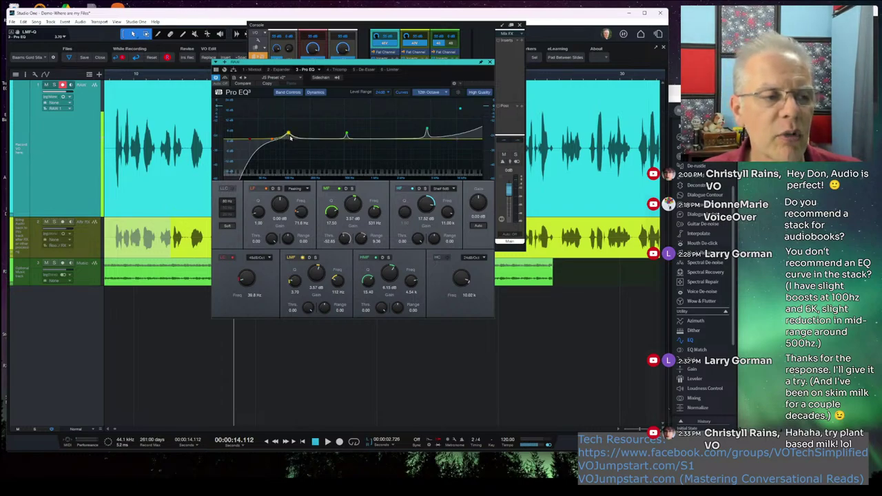
Step: Try a narrow LMF cut of about 3.6 dB near 108 Hz, and turn it into a boost of about 8.5 dB near 104 Hz
{"action": "left_click_drag", "start_coordinate": [289, 135], "coordinate": [293, 145]}
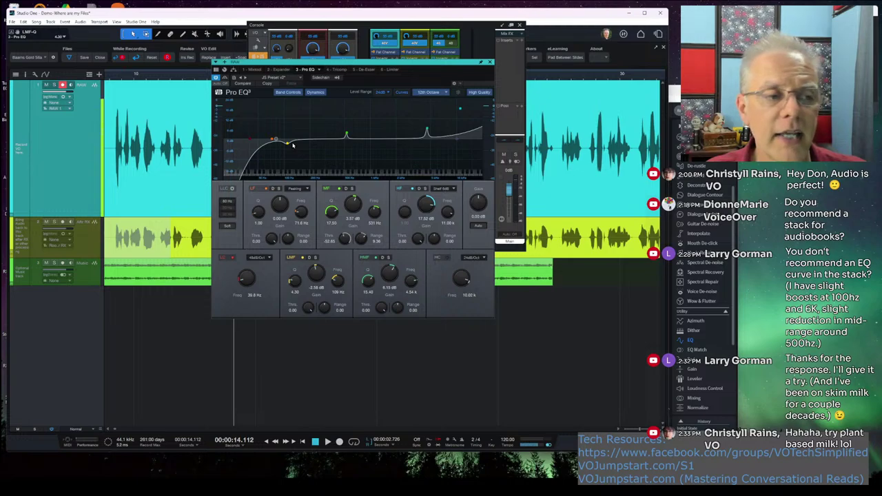
{"action": "scroll", "coordinate": [289, 144], "scroll_direction": "up", "scroll_amount": 4}
{"action": "scroll", "coordinate": [290, 143], "scroll_direction": "up", "scroll_amount": 1}
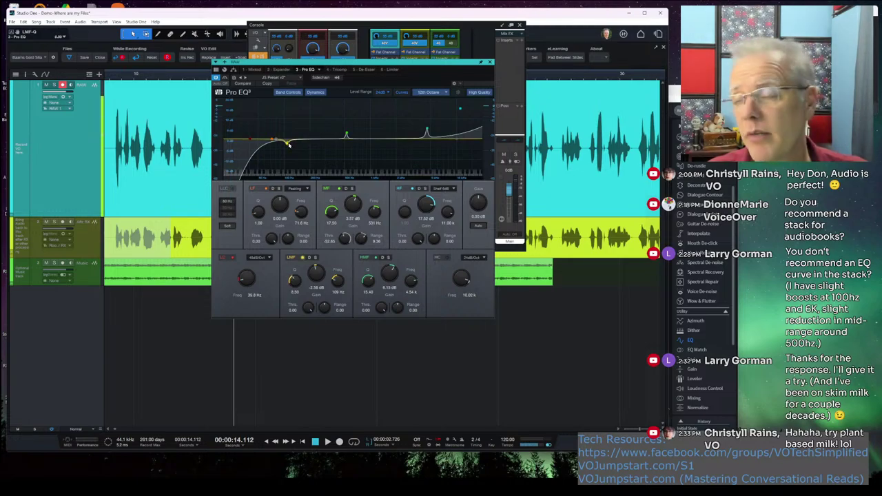
{"action": "left_click_drag", "start_coordinate": [288, 143], "coordinate": [285, 127]}
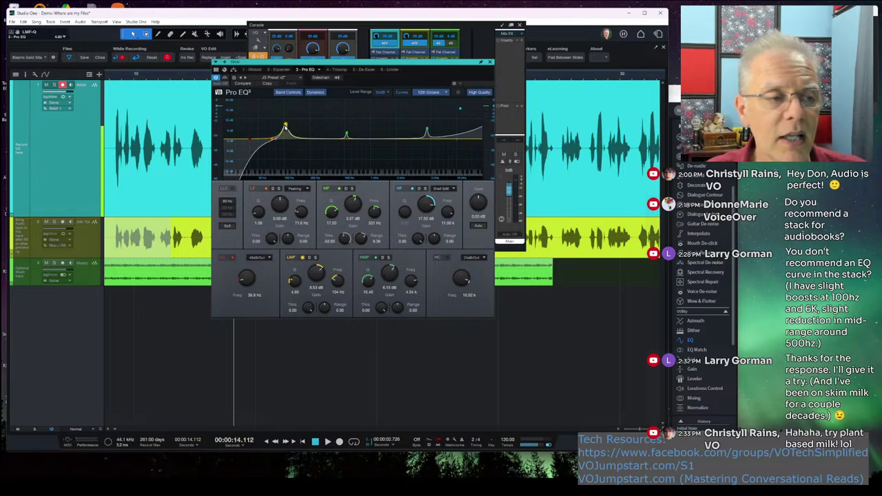
Step: Turn the MF band into a narrow cut of about 7 dB slightly below 500 Hz
{"action": "scroll", "coordinate": [286, 128], "scroll_direction": "down", "scroll_amount": 5}
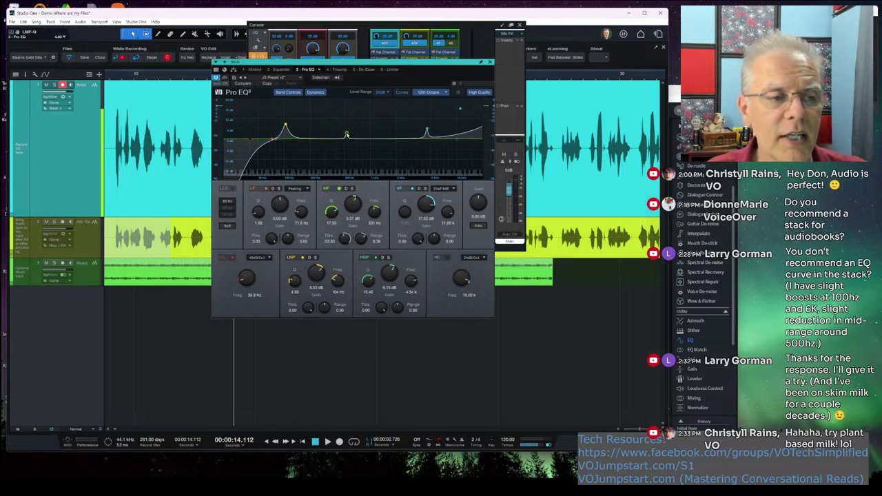
{"action": "left_click_drag", "start_coordinate": [345, 133], "coordinate": [343, 152]}
{"action": "scroll", "coordinate": [343, 152], "scroll_direction": "down", "scroll_amount": 1}
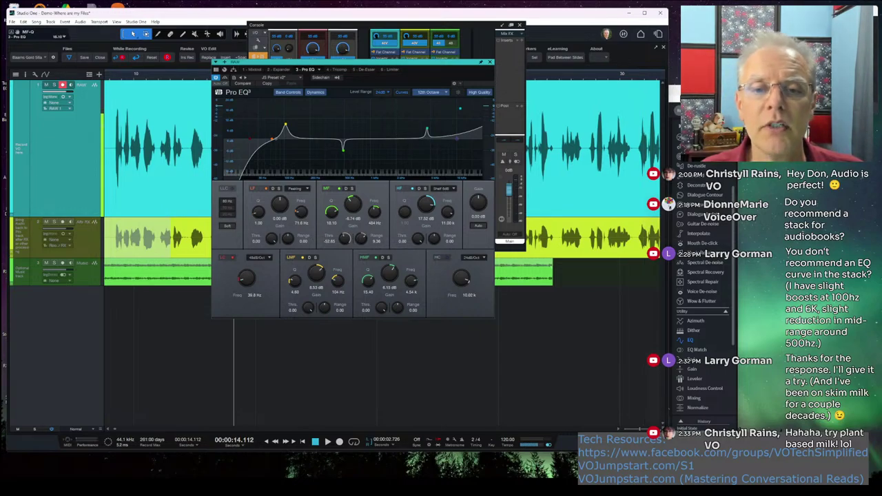
Step: Switch to iZotope RX and turn EQ Band 4 into a boost of about 6.9 dB near 1958 Hz with a Q of 24.1
{"action": "key", "text": "alt+Tab"}
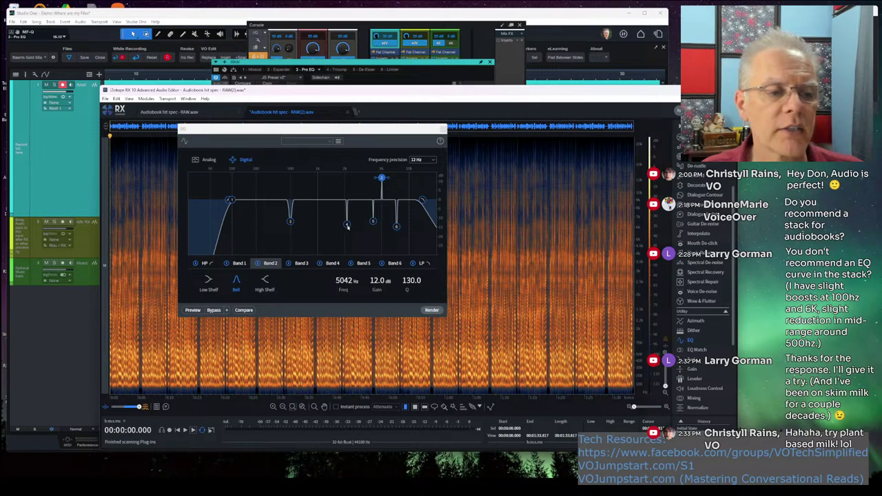
{"action": "left_click_drag", "start_coordinate": [347, 221], "coordinate": [346, 189]}
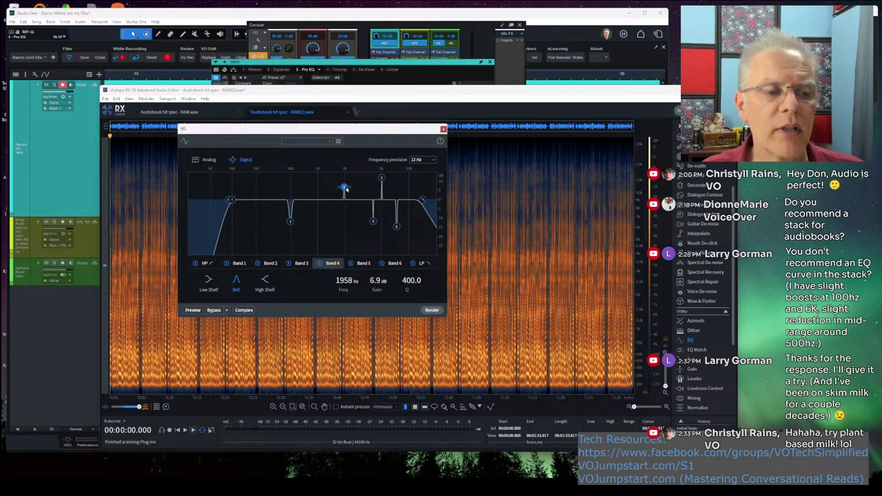
{"action": "scroll", "coordinate": [345, 189], "scroll_direction": "down", "scroll_amount": 5}
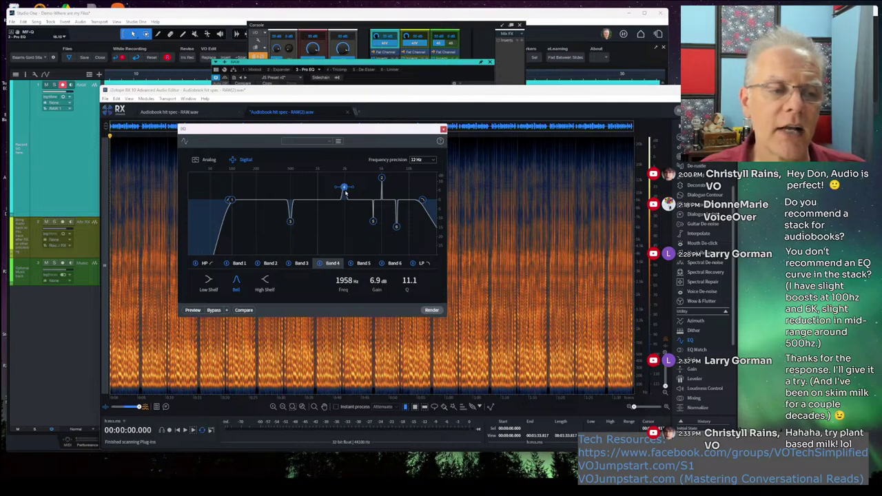
{"action": "scroll", "coordinate": [345, 193], "scroll_direction": "up", "scroll_amount": 3}
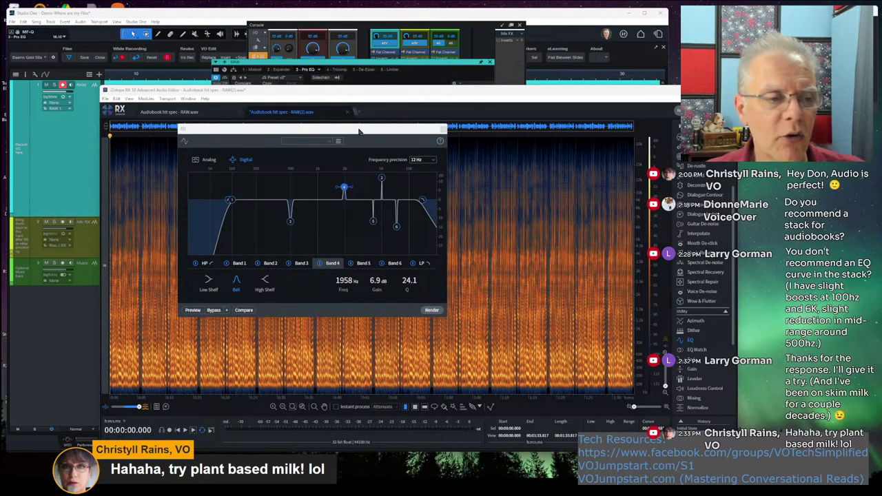
Step: Move the EQ window up and compare the filter curves in Analog and Digital modes, returning to Digital
{"action": "left_click_drag", "start_coordinate": [358, 131], "coordinate": [362, 111]}
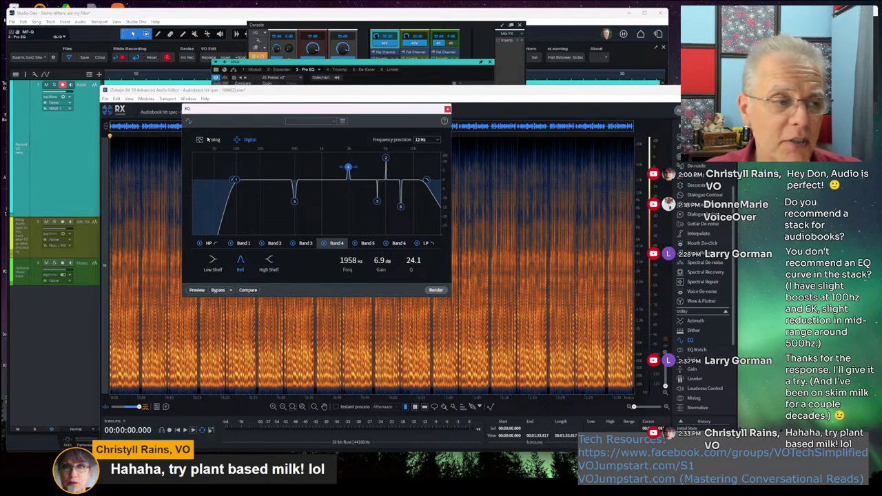
{"action": "left_click", "coordinate": [212, 139]}
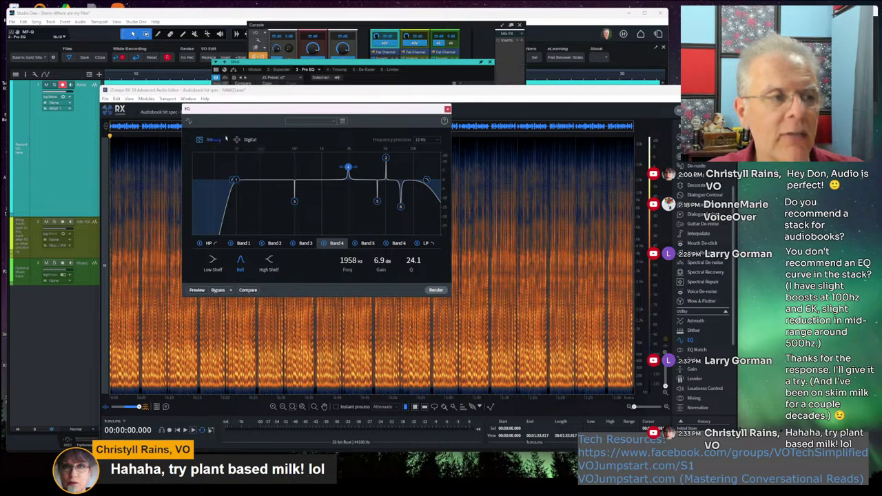
{"action": "left_click", "coordinate": [241, 141]}
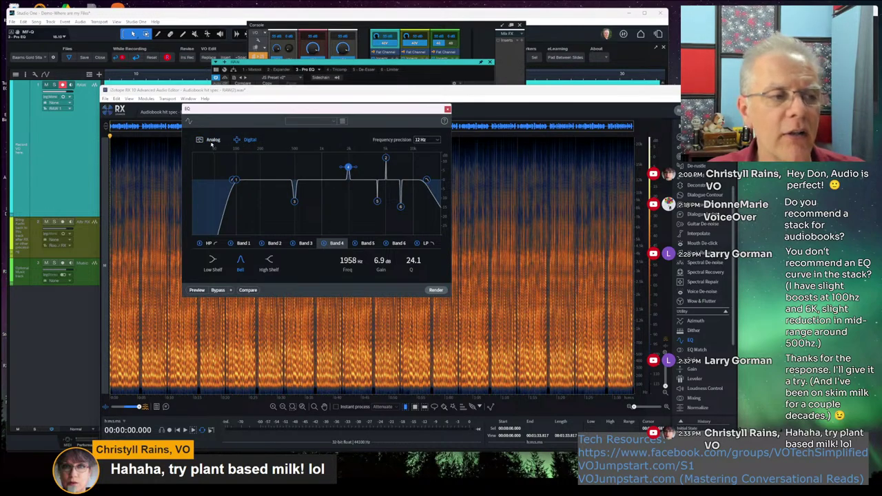
{"action": "left_click", "coordinate": [210, 139]}
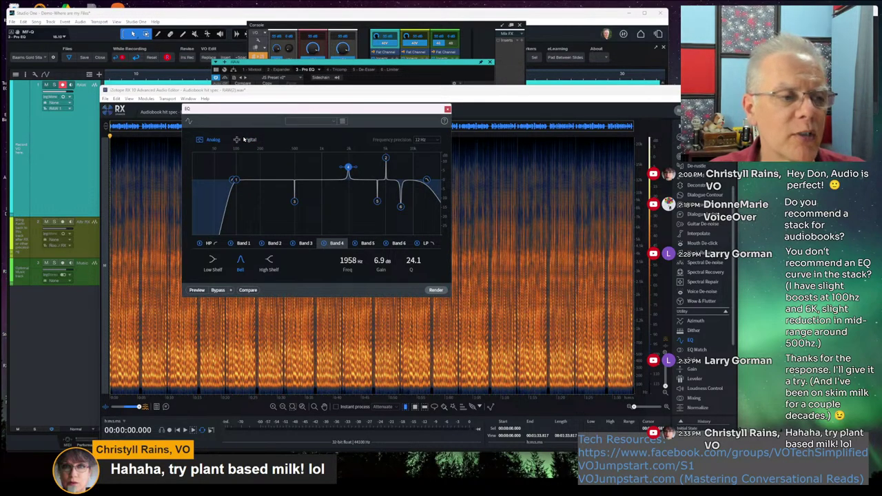
{"action": "left_click", "coordinate": [243, 140]}
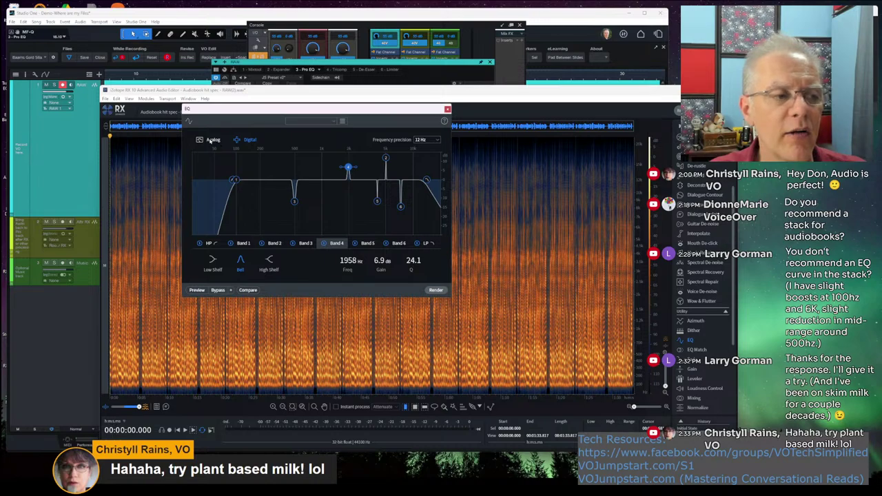
{"action": "left_click", "coordinate": [210, 140]}
{"action": "left_click", "coordinate": [237, 139]}
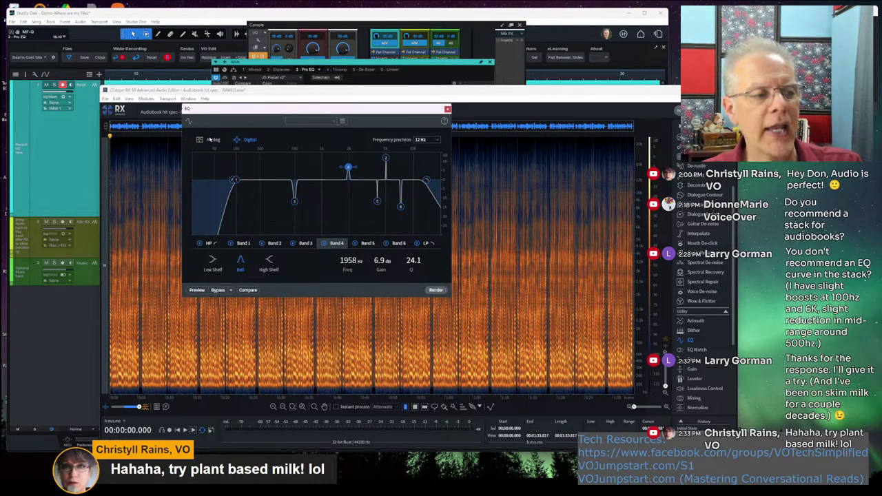
{"action": "left_click", "coordinate": [210, 140]}
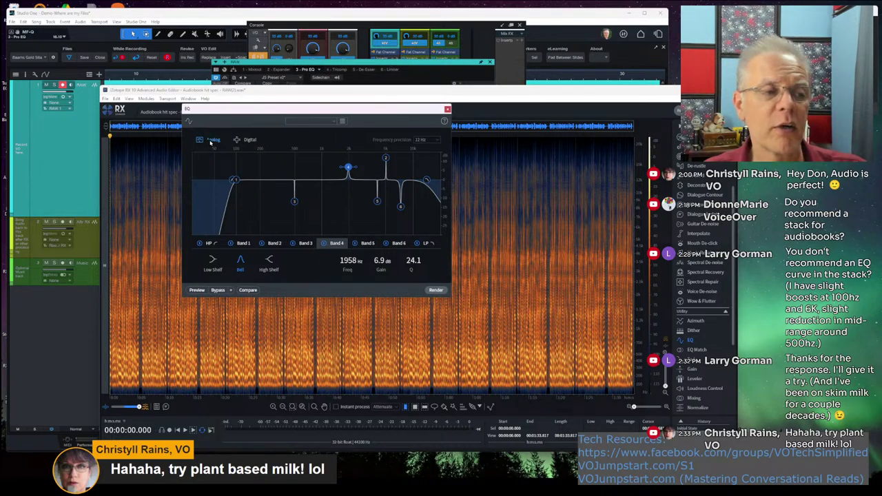
{"action": "left_click", "coordinate": [247, 141]}
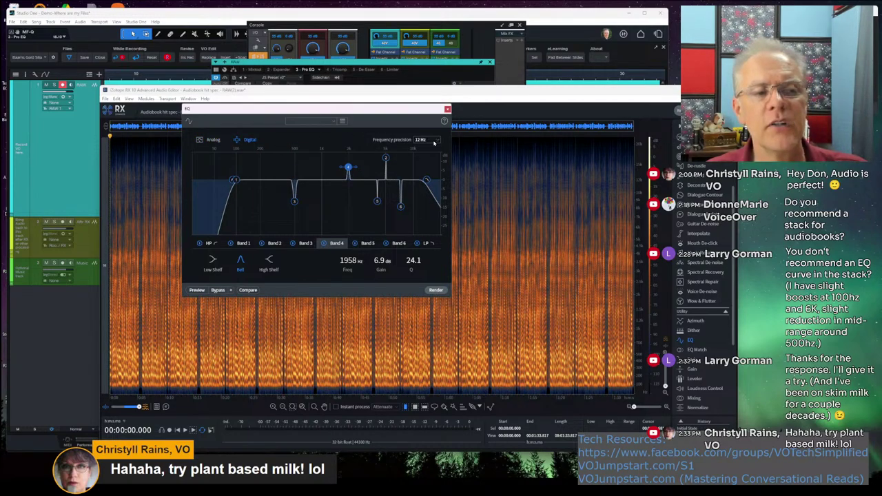
Step: Review the frequency precision choices, keeping 12 Hz, and view Studio One's Pro EQ before returning to iZotope RX
{"action": "left_click", "coordinate": [432, 140]}
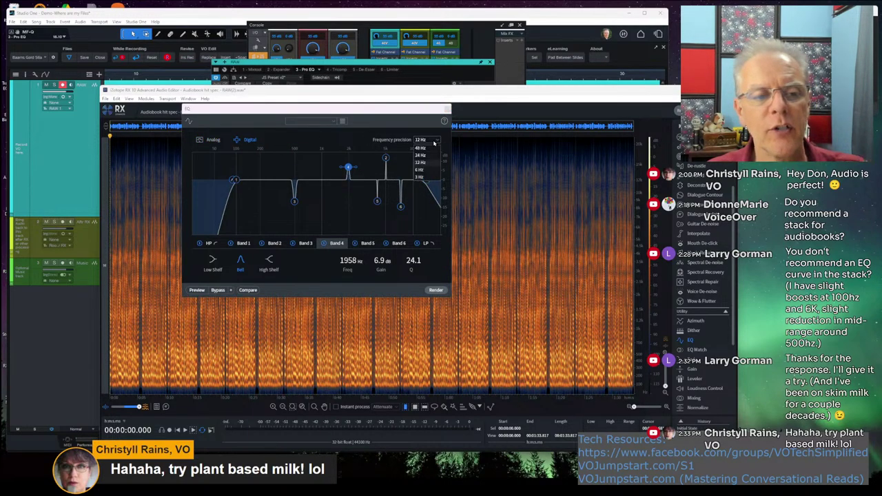
{"action": "left_click", "coordinate": [428, 164]}
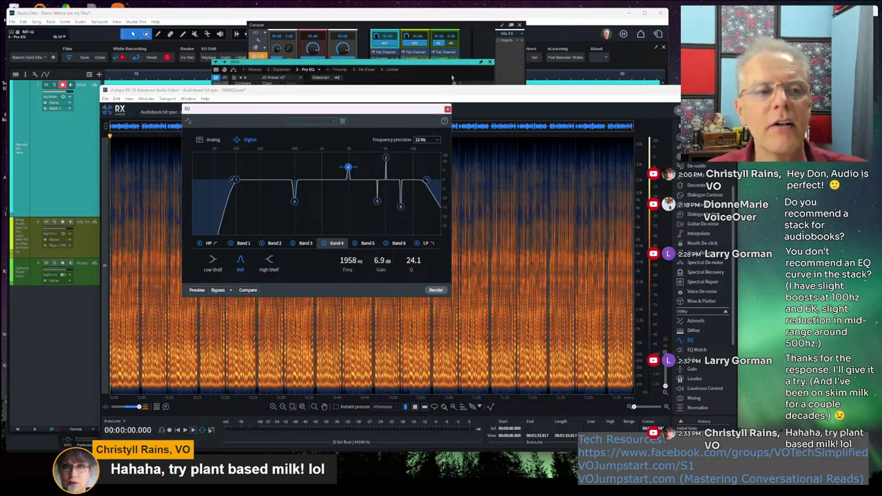
{"action": "left_click", "coordinate": [426, 65]}
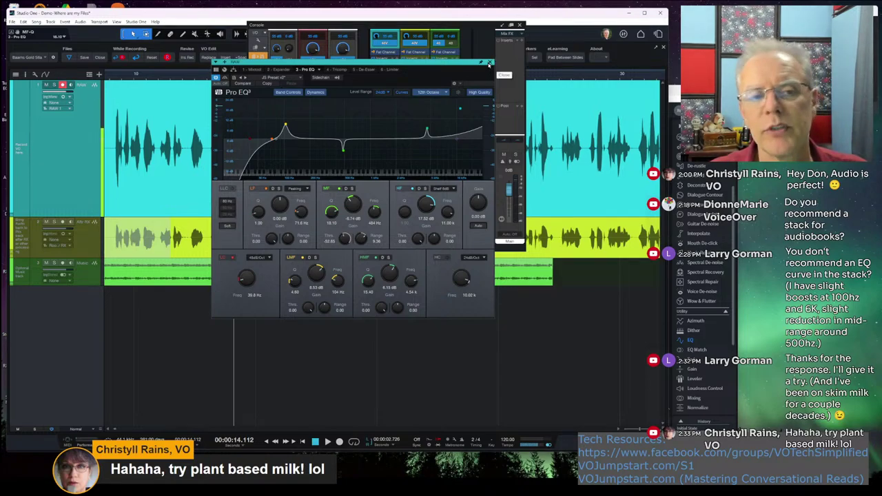
{"action": "key", "text": "alt+Tab"}
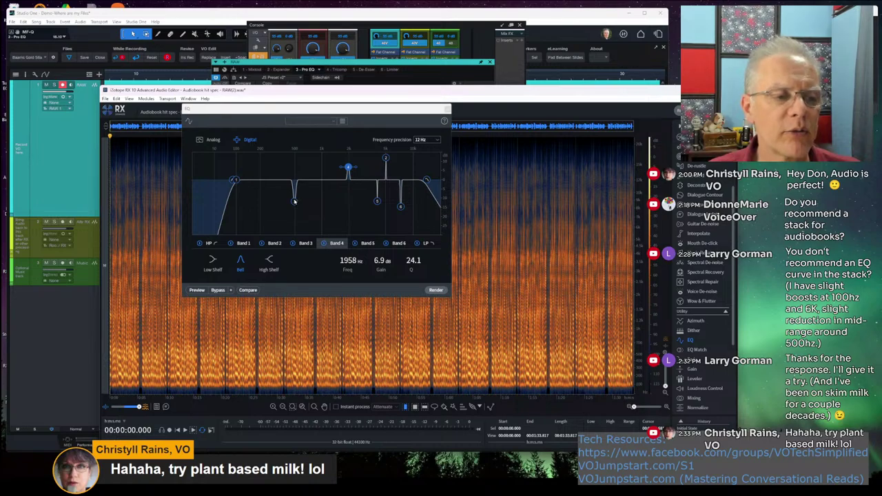
Step: Flatten EQ Bands 2, 3, 4 and 5 to about 0 dB, placing Band 5 near 3756 Hz
{"action": "left_click_drag", "start_coordinate": [294, 201], "coordinate": [350, 182]}
{"action": "left_click_drag", "start_coordinate": [387, 157], "coordinate": [374, 180]}
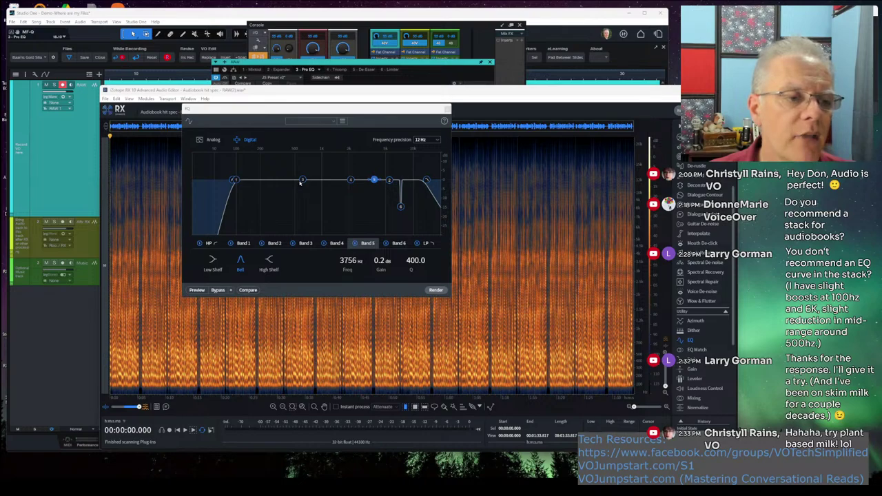
Step: Boost EQ Band 3 by about 7.7 dB near 226 Hz and widen it to a Q of about 1.2
{"action": "left_click_drag", "start_coordinate": [300, 182], "coordinate": [266, 167]}
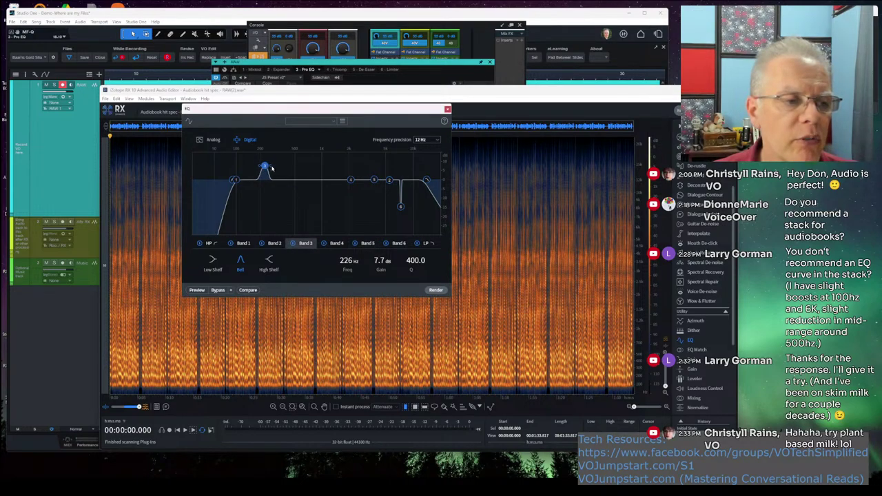
{"action": "scroll", "coordinate": [264, 168], "scroll_direction": "down", "scroll_amount": 5}
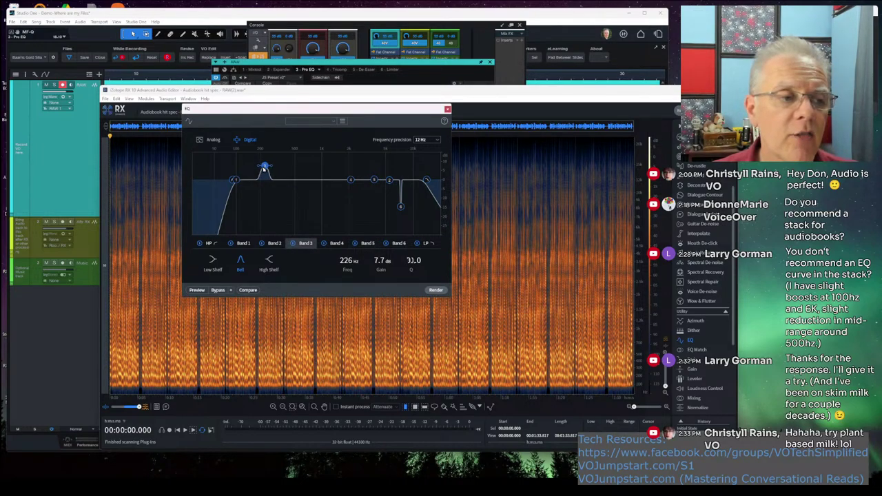
{"action": "scroll", "coordinate": [264, 168], "scroll_direction": "down", "scroll_amount": 6}
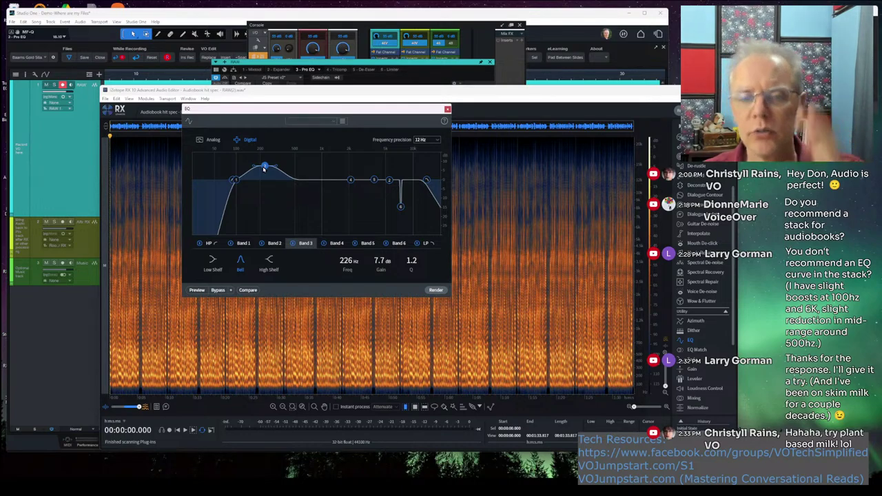
Step: Narrow Band 3 to a Q of about 5.0 and lower its boost to about 4.7 dB near 215 Hz
{"action": "scroll", "coordinate": [263, 169], "scroll_direction": "up", "scroll_amount": 4}
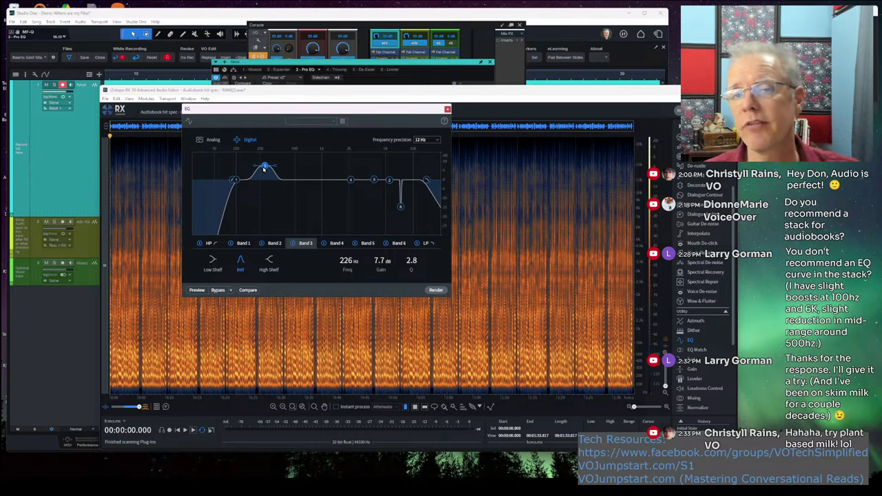
{"action": "mouse_move", "coordinate": [264, 169]}
{"action": "left_mouse_down"}
{"action": "mouse_move", "coordinate": [259, 183]}
{"action": "mouse_move", "coordinate": [262, 174]}
{"action": "left_mouse_up"}
{"action": "scroll", "coordinate": [262, 174], "scroll_direction": "up", "scroll_amount": 3}
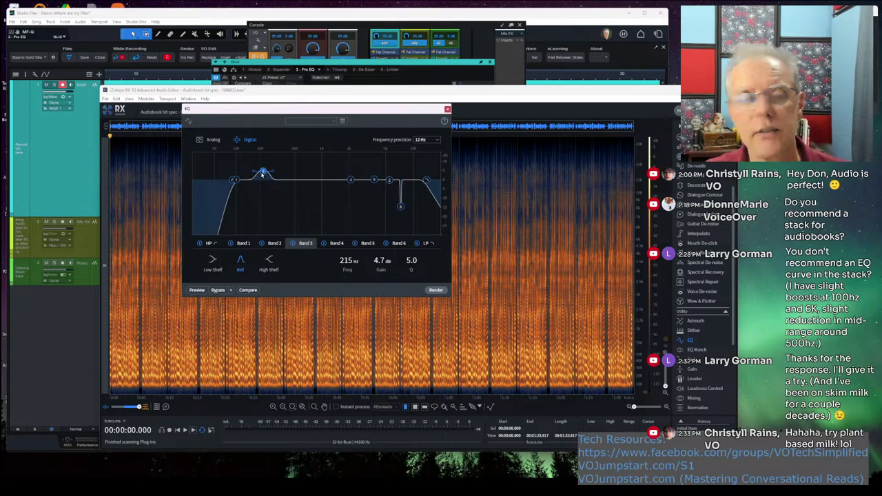
Step: Try a Band 4 cut of about 12 dB near 2155 Hz, and return it to 0 dB near 2081 Hz
{"action": "left_click_drag", "start_coordinate": [350, 180], "coordinate": [351, 204]}
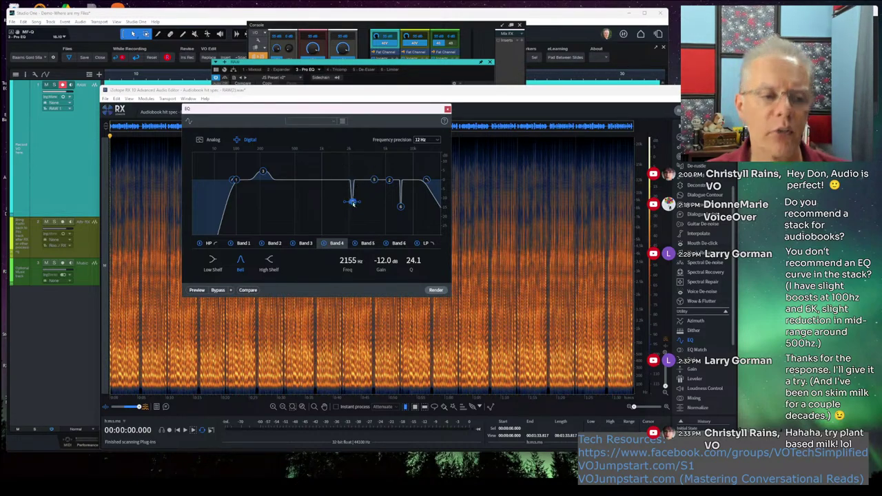
{"action": "left_click_drag", "start_coordinate": [352, 202], "coordinate": [350, 181]}
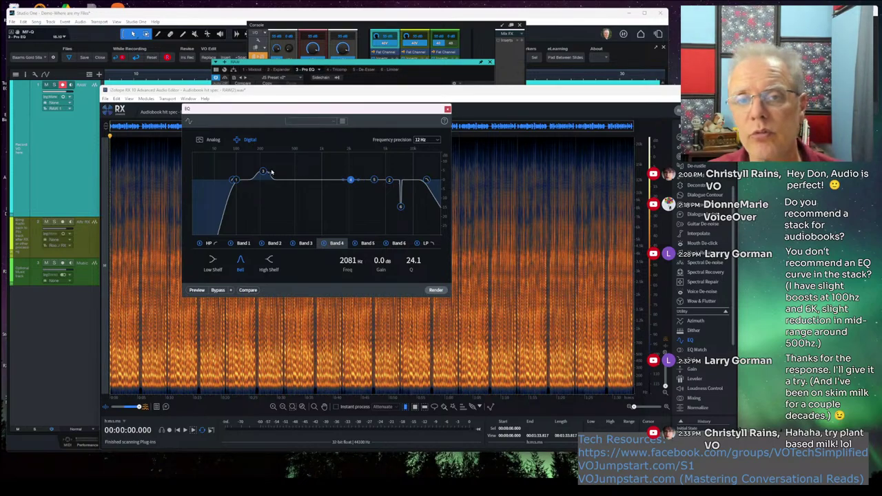
Step: Flatten Band 3 to about 0.2 dB near 209 Hz and Band 6 to 0 dB near 8398 Hz
{"action": "left_click_drag", "start_coordinate": [262, 171], "coordinate": [264, 180]}
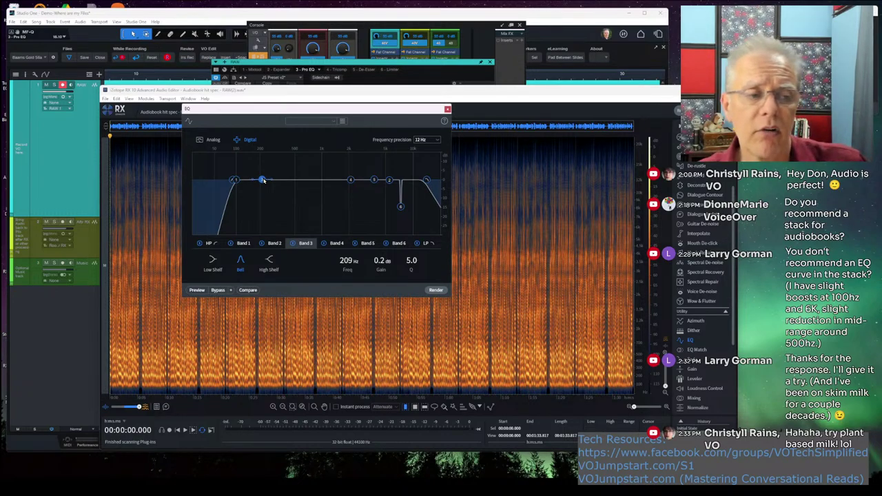
{"action": "left_click_drag", "start_coordinate": [400, 207], "coordinate": [407, 180]}
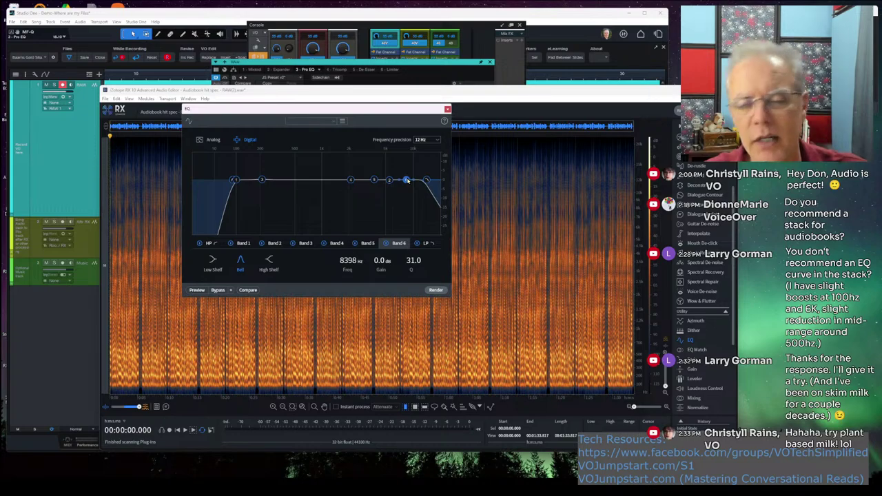